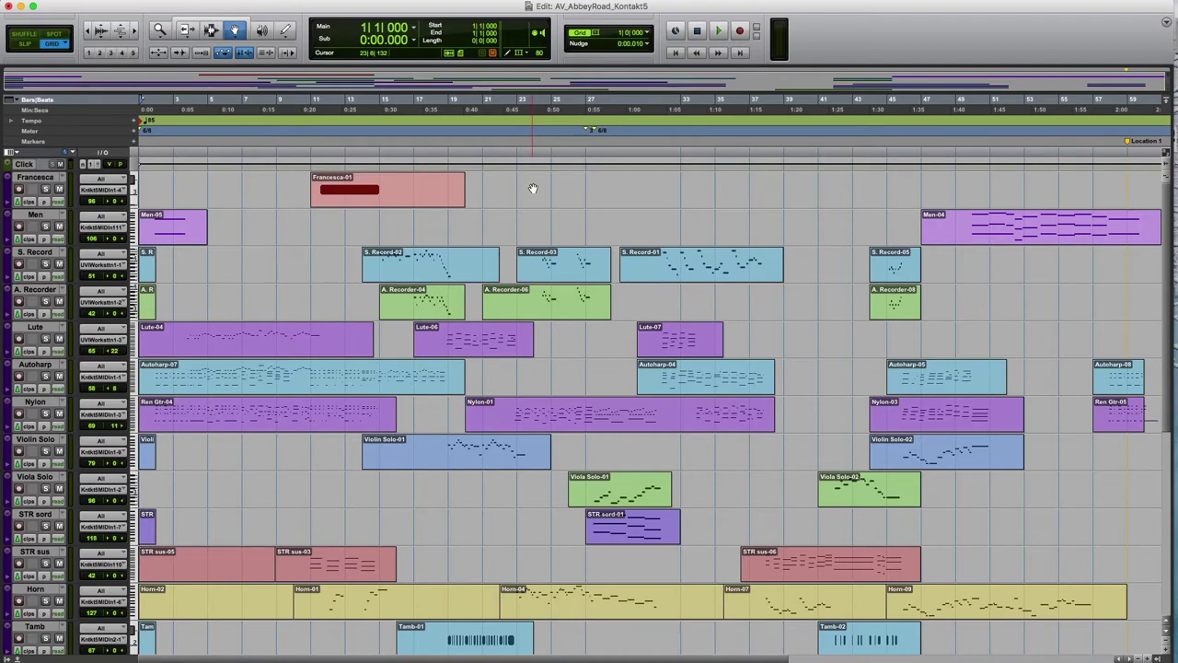
- Play the session from the start and inspect the Lute-04 clip's notes in an enlarged MIDI Editor
key(space)
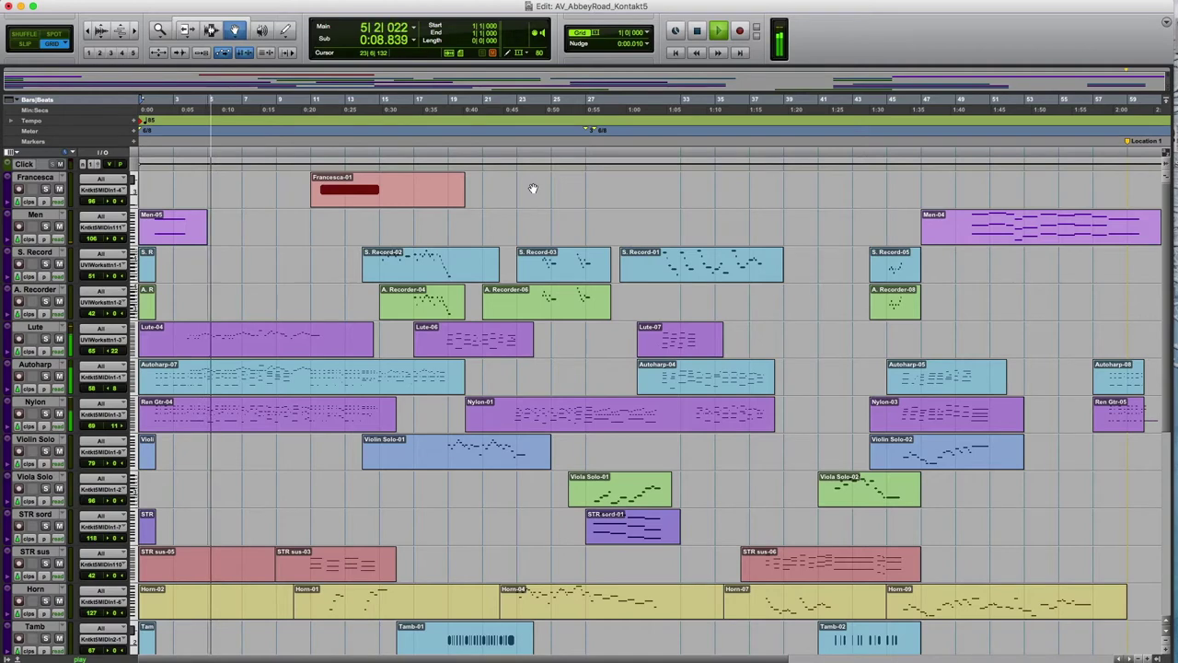
double_click(271, 337)
drag(488, 338, 1147, 659)
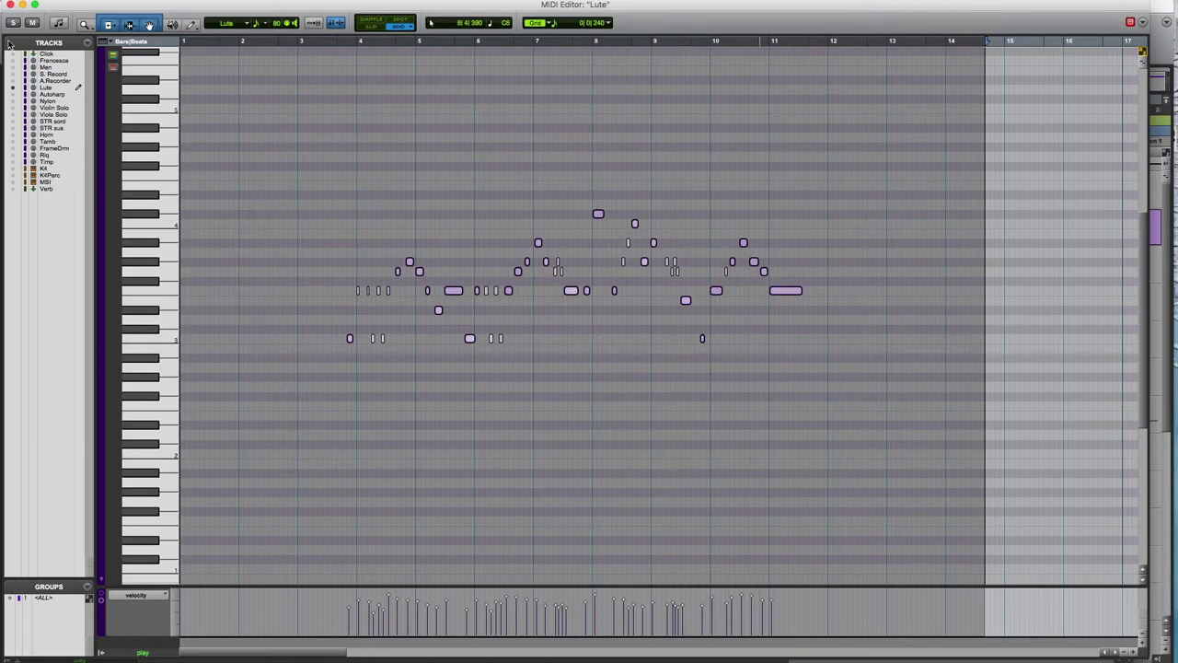
click(8, 5)
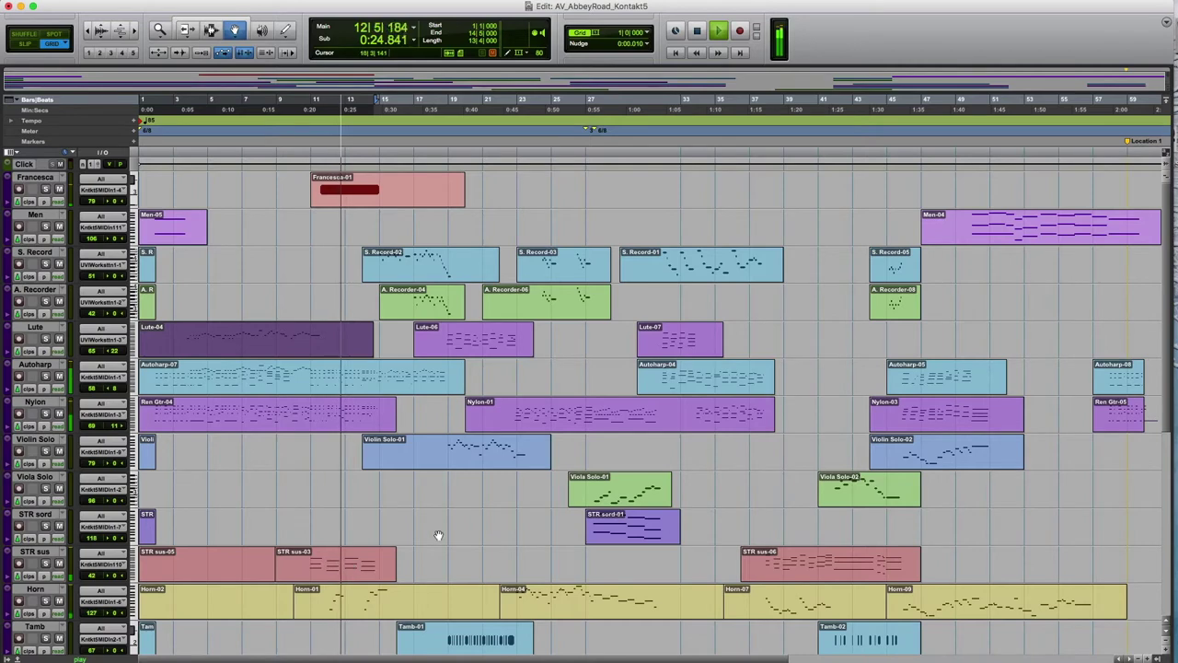
- Inspect the S. Record-02 clip's notes in the MIDI Editor, with the A.Recorder track's notes displayed alongside
scroll(438, 535, down, 5)
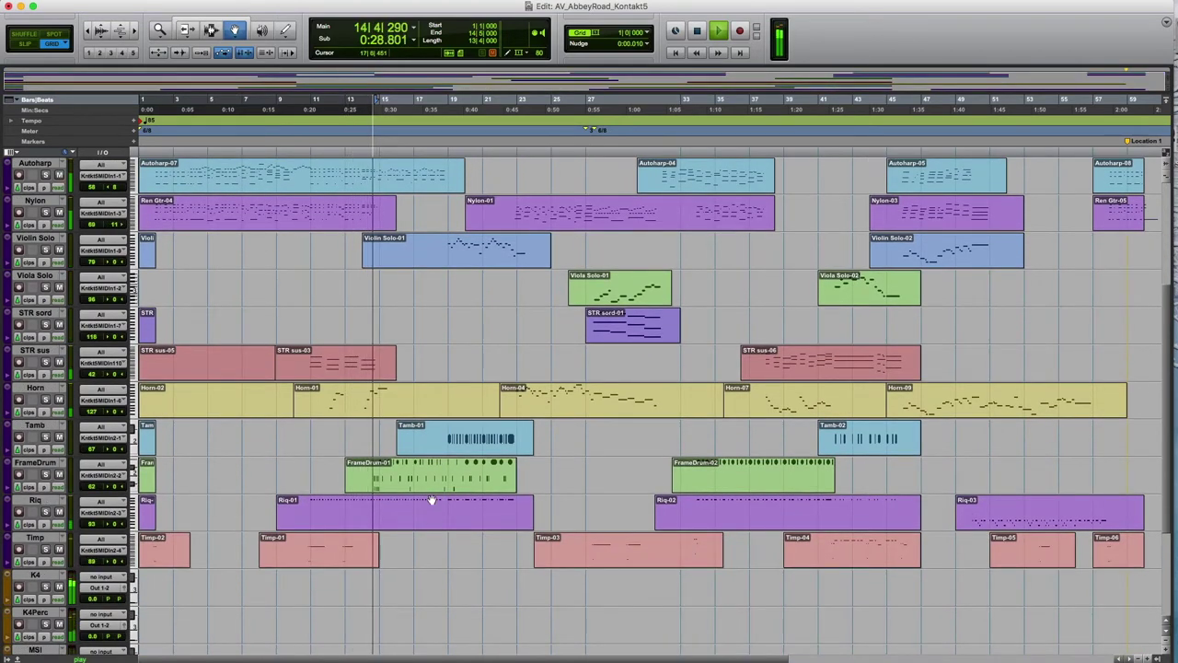
scroll(407, 350, up, 5)
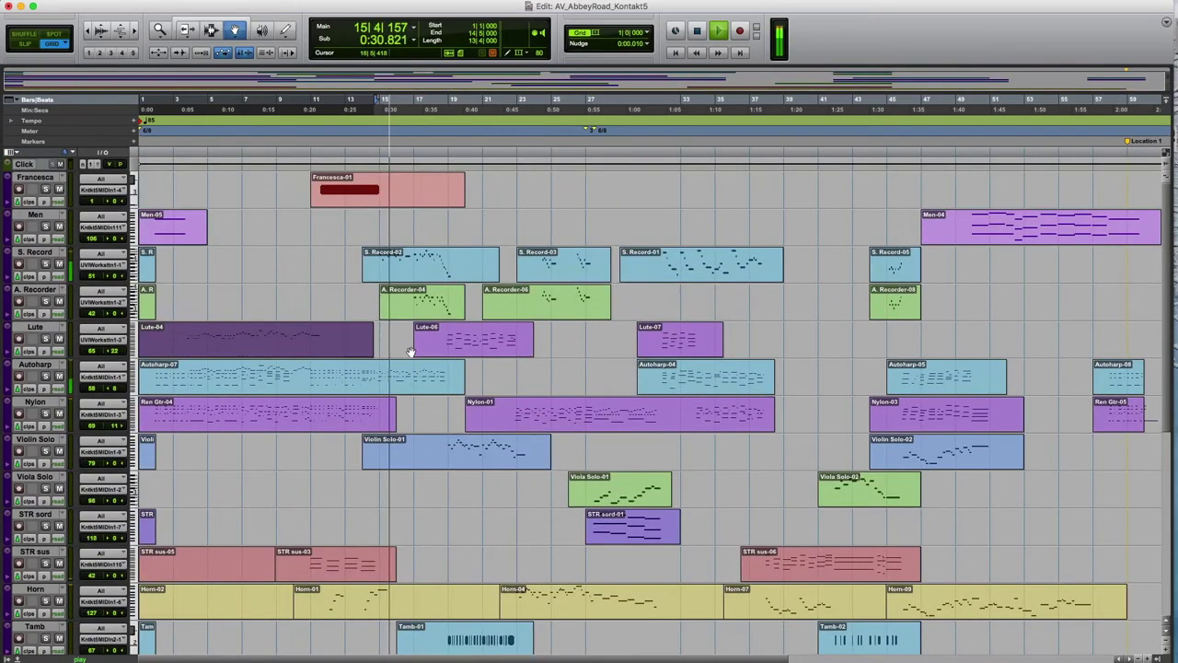
double_click(410, 254)
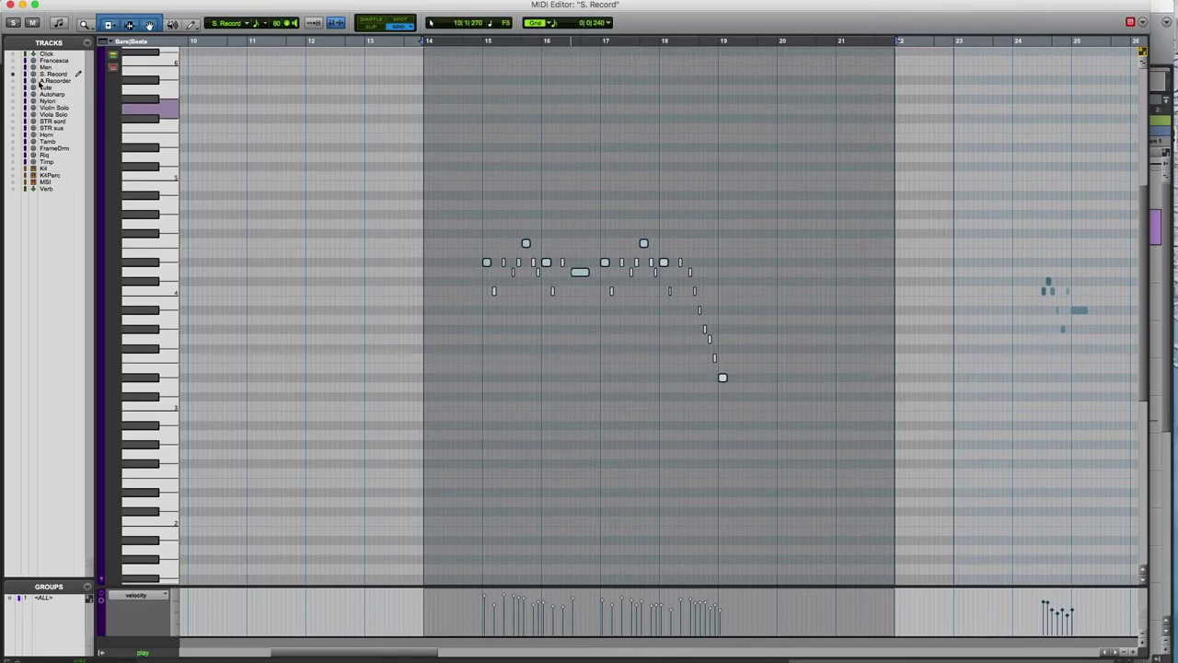
click(15, 81)
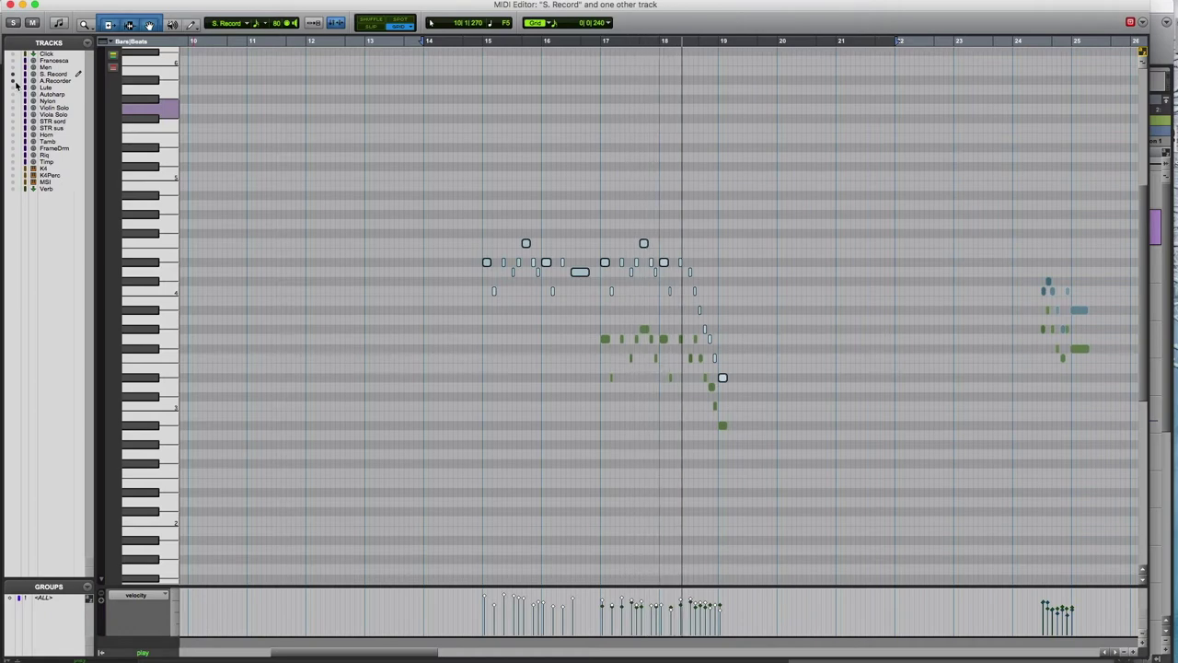
click(12, 6)
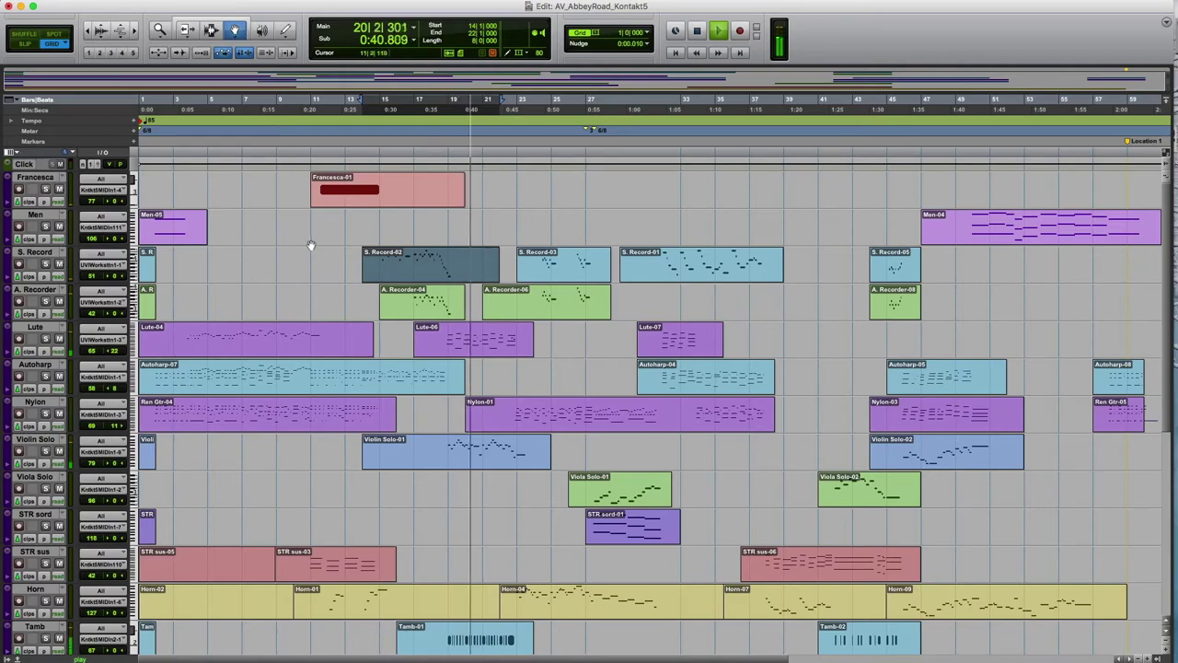
- Inspect the notes of the Violin Solo-01 and Horn-04 clips in the MIDI Editor during playback
double_click(463, 448)
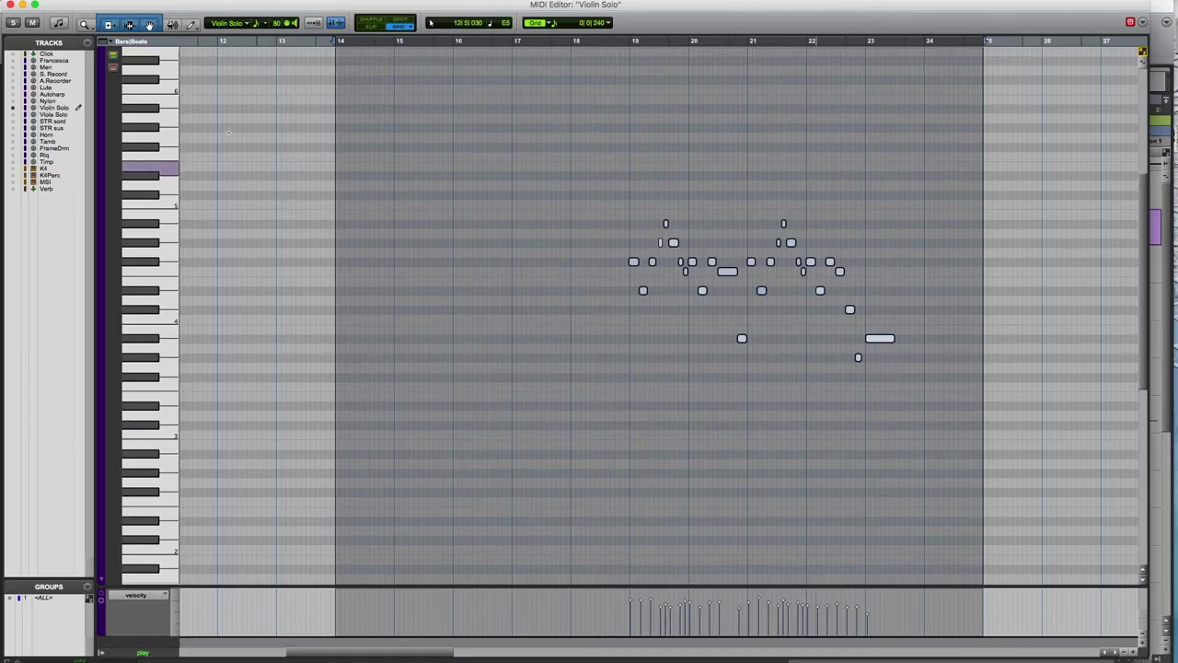
click(10, 6)
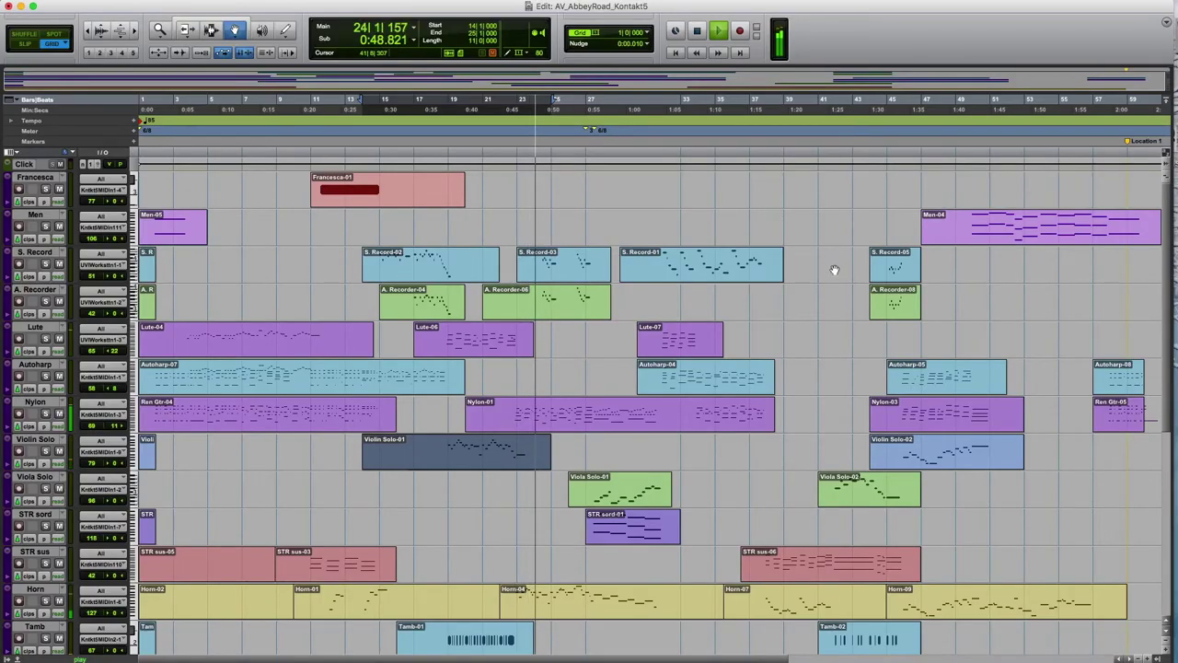
double_click(555, 616)
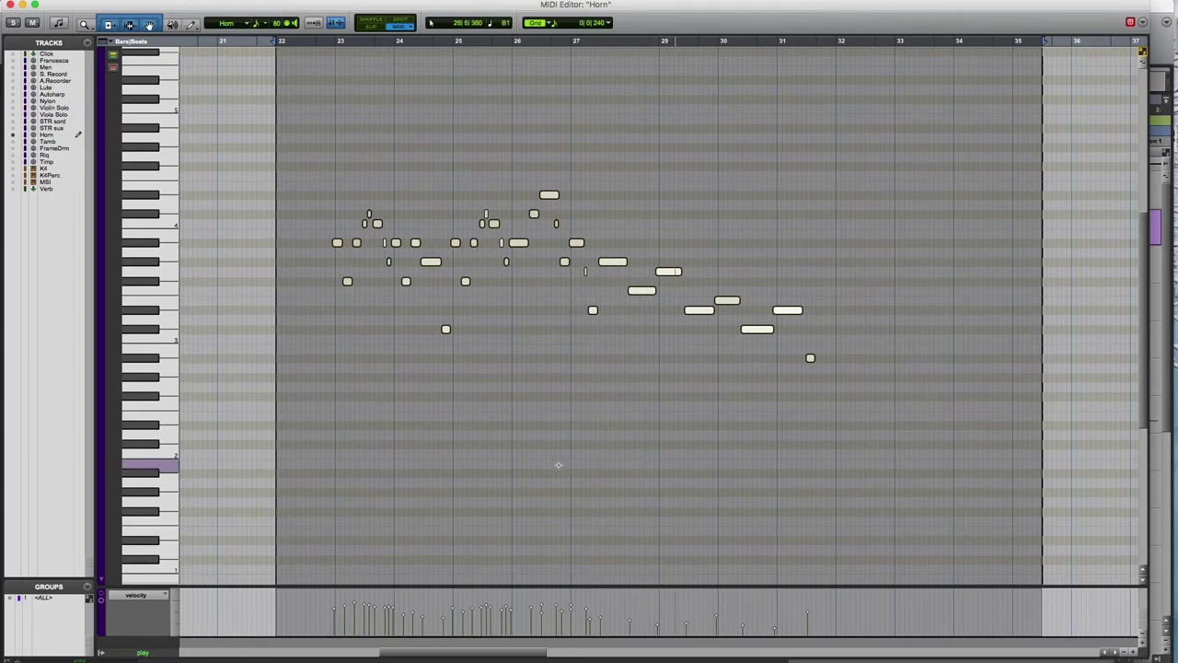
click(11, 6)
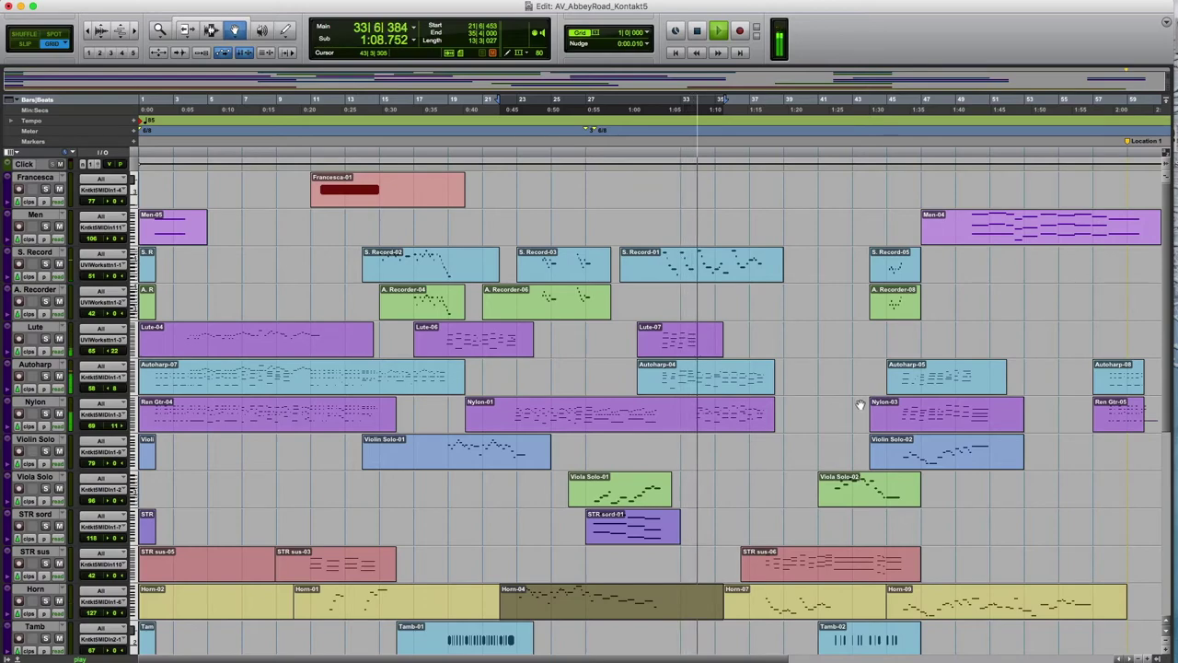
- Inspect the Men-04 clip's notes in the MIDI Editor and stop playback after the closing Autoharp-08 section
scroll(859, 405, down, 3)
scroll(860, 405, down, 3)
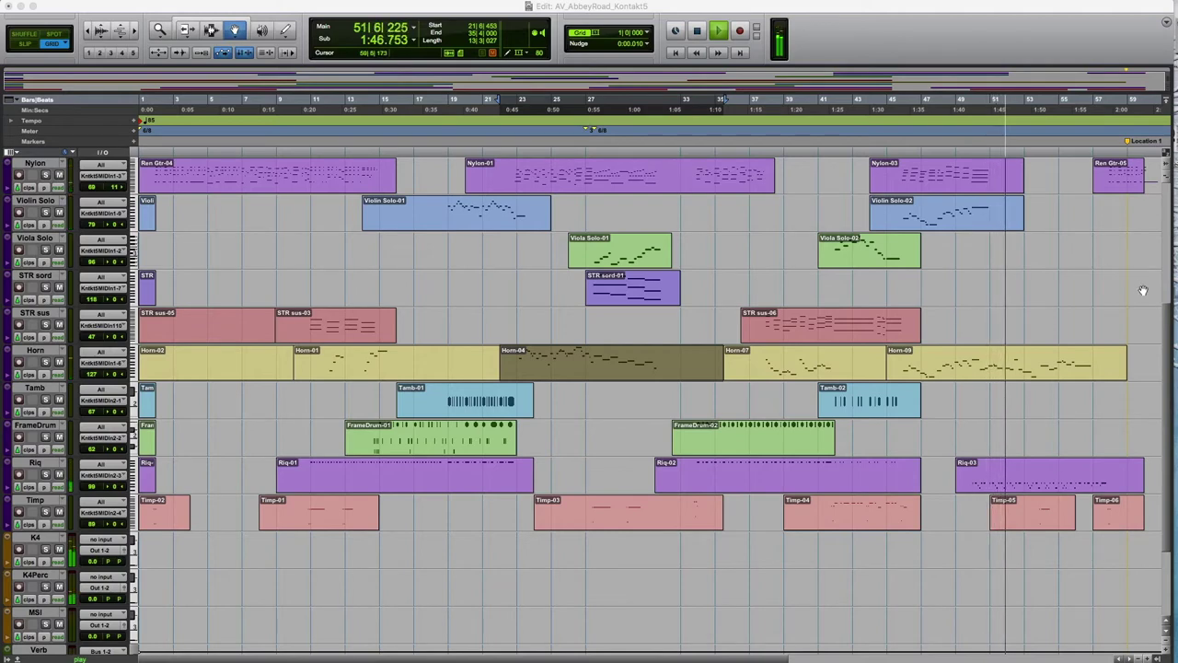
scroll(1142, 290, up, 6)
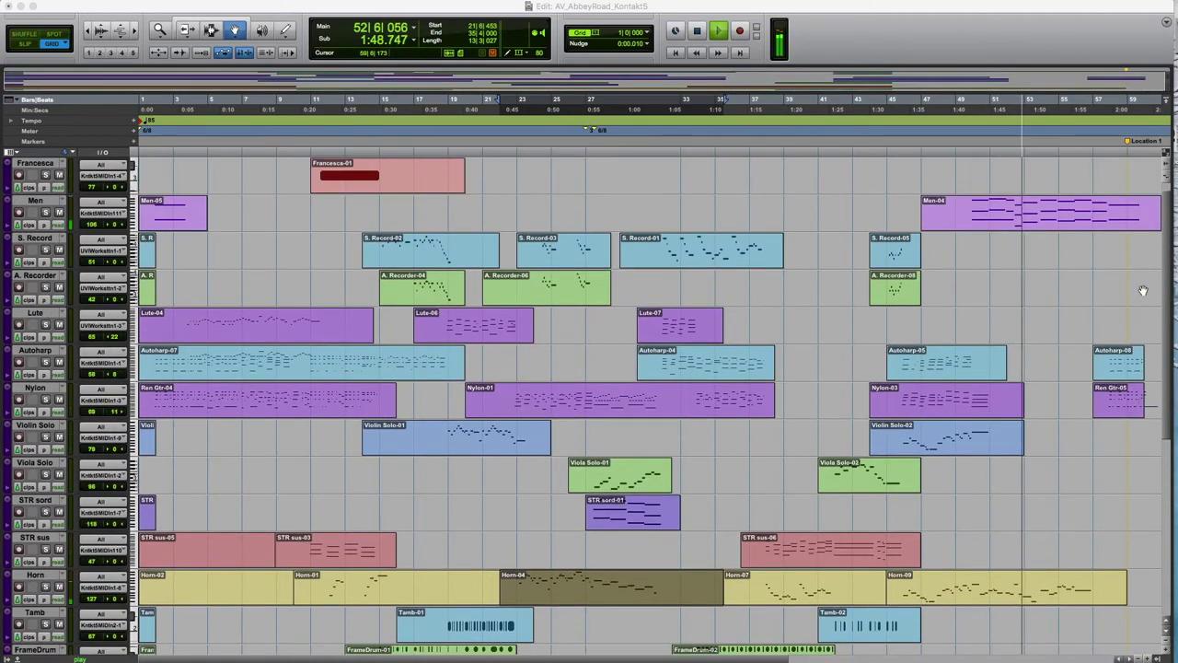
click(1082, 219)
double_click(1082, 219)
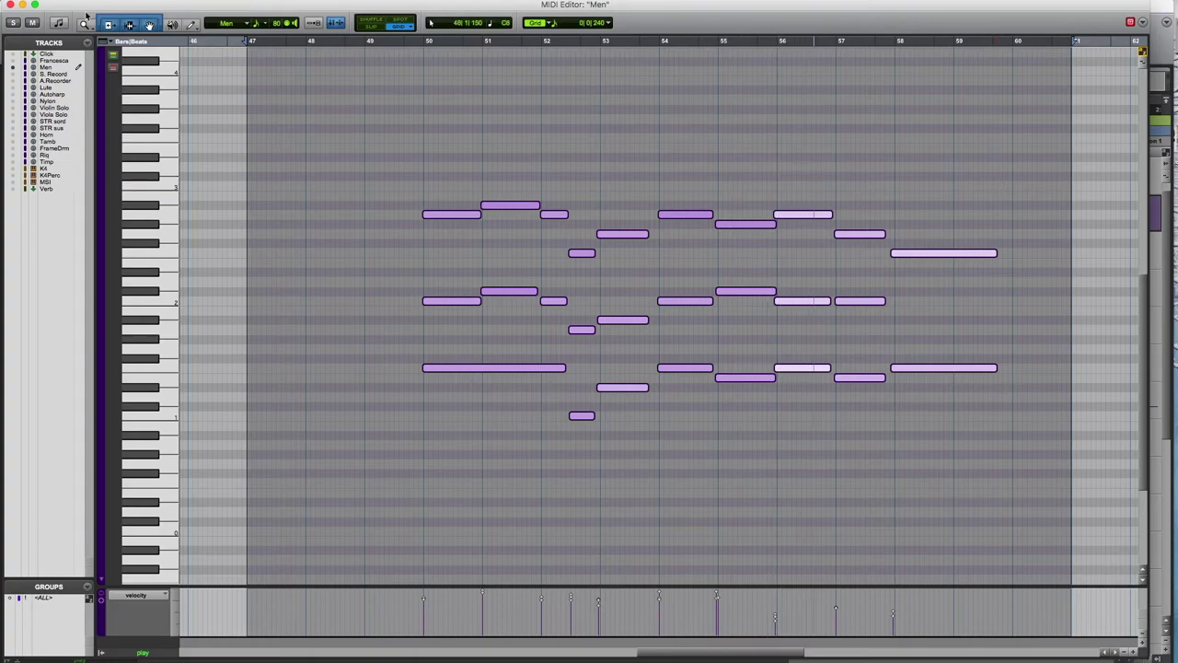
click(10, 5)
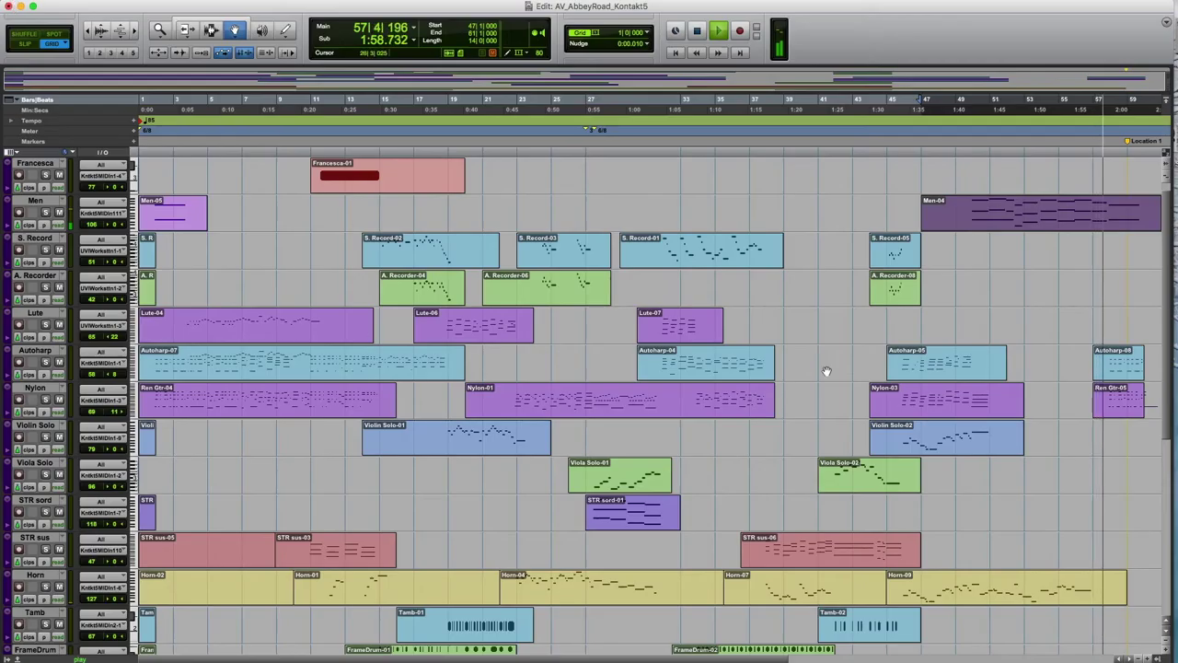
scroll(1067, 297, down, 2)
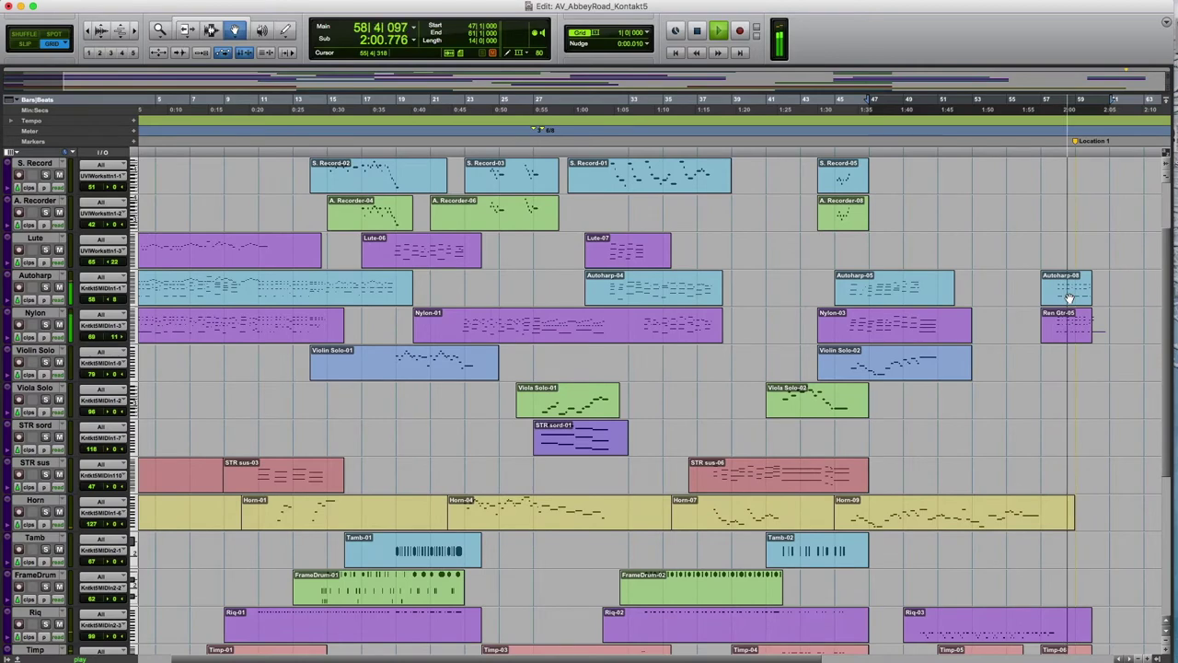
key(space)
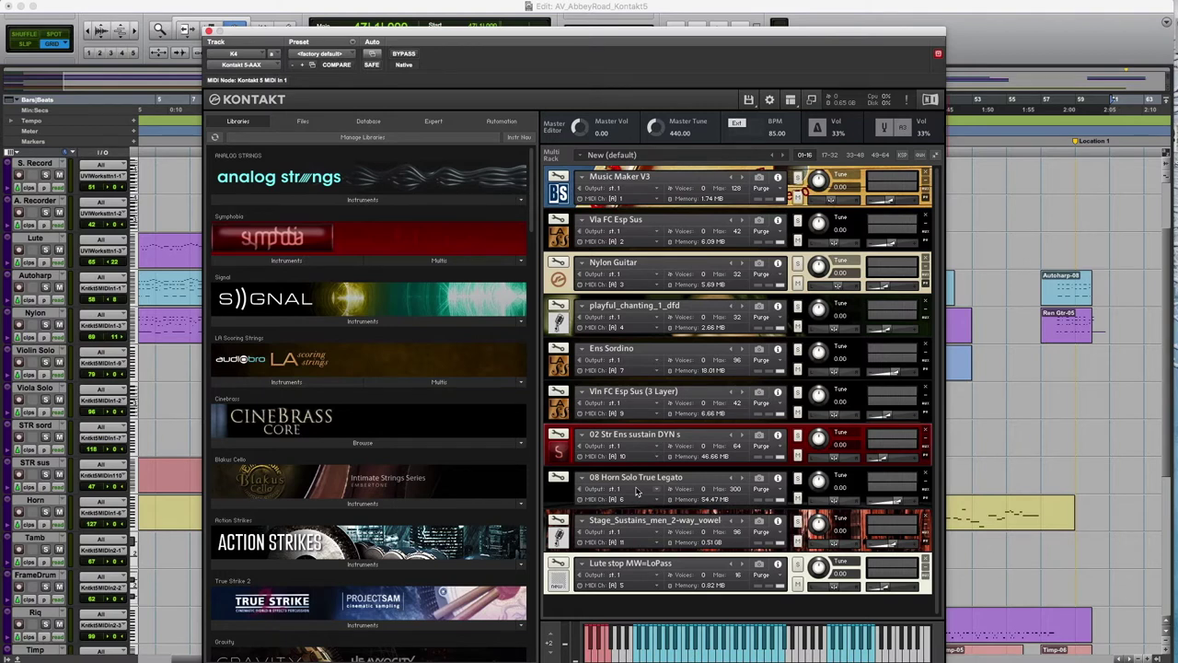
- View the Kontakt interfaces of 02 Str Ens sustain DYN s, Vln FC Esp Sus (3 Layer) and Music Maker V3
click(559, 451)
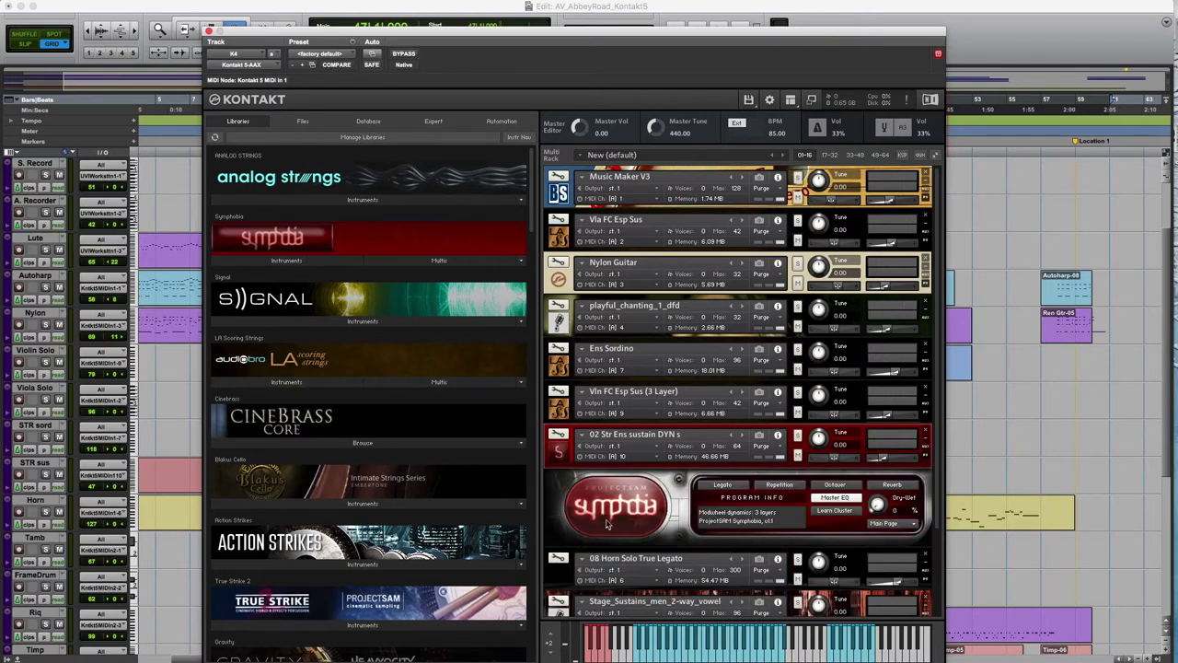
click(560, 452)
click(560, 410)
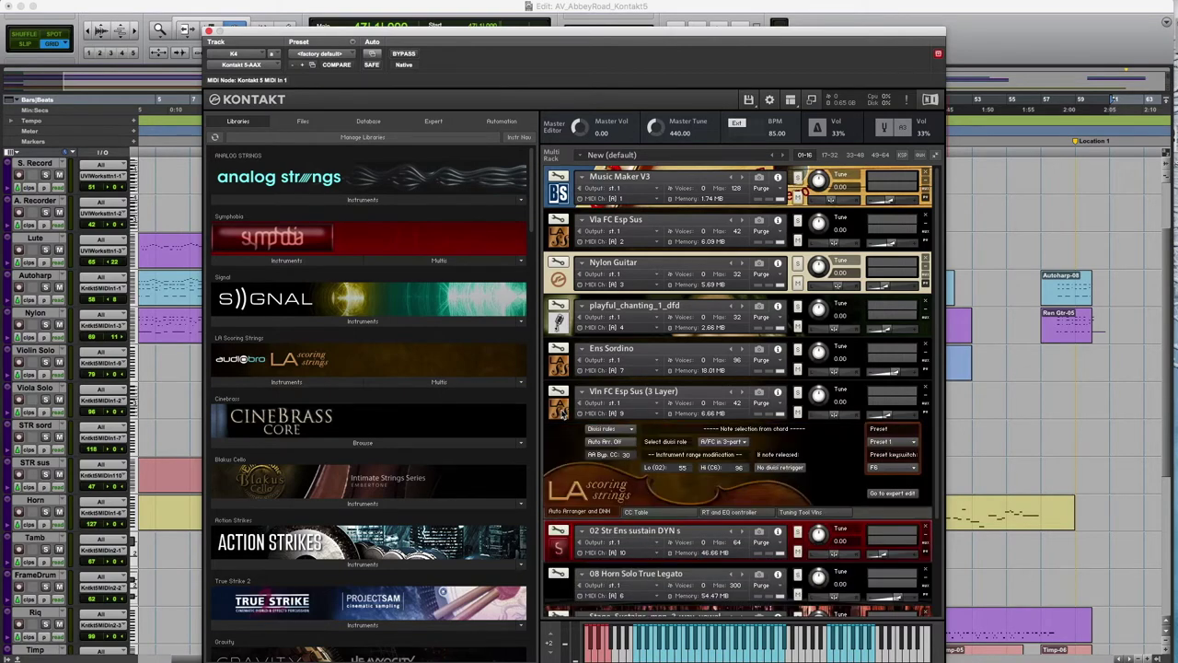
click(560, 409)
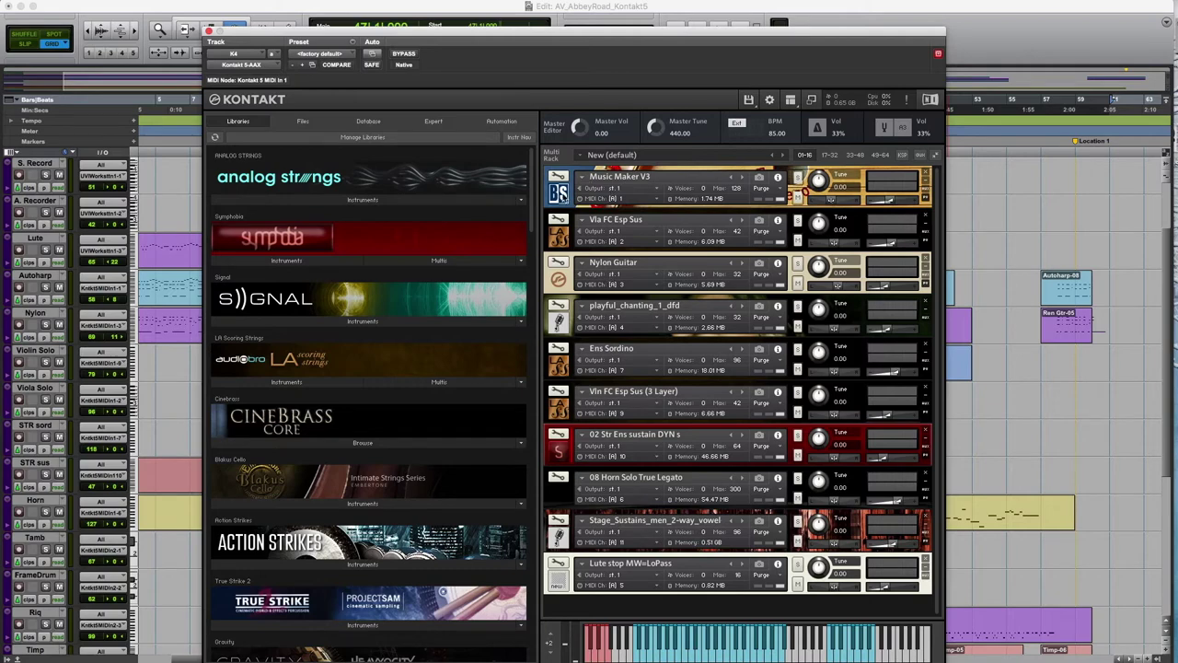
click(560, 193)
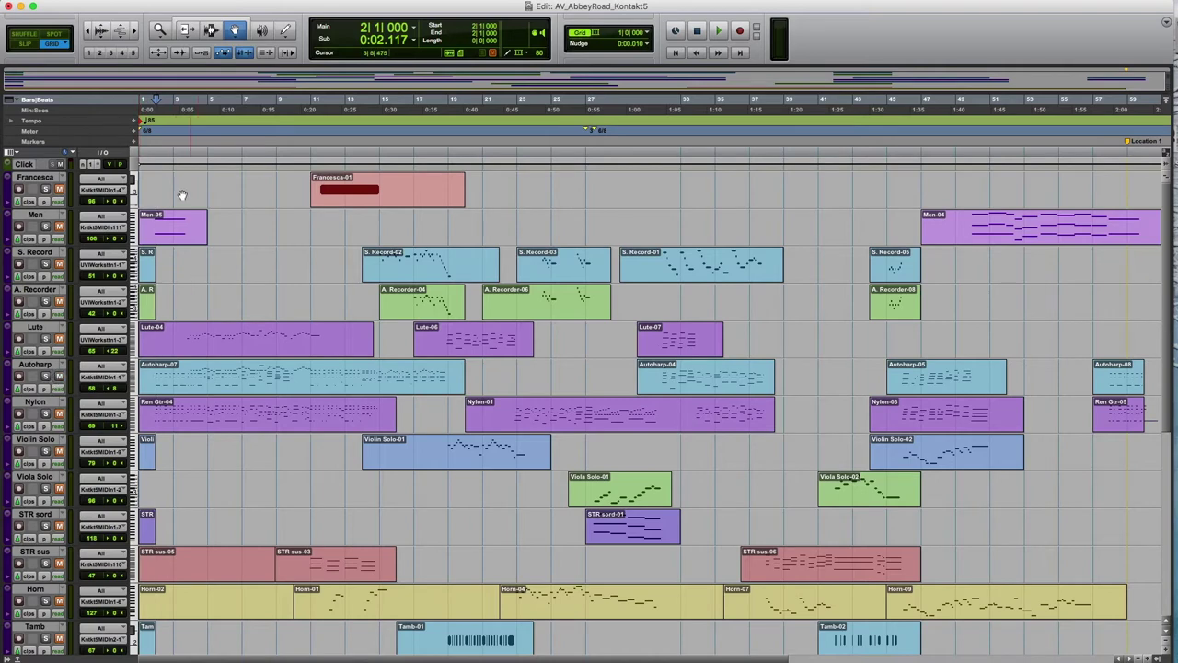
- Play the Autoharp part from bar 2 twice, stopping after each pass
key(space)
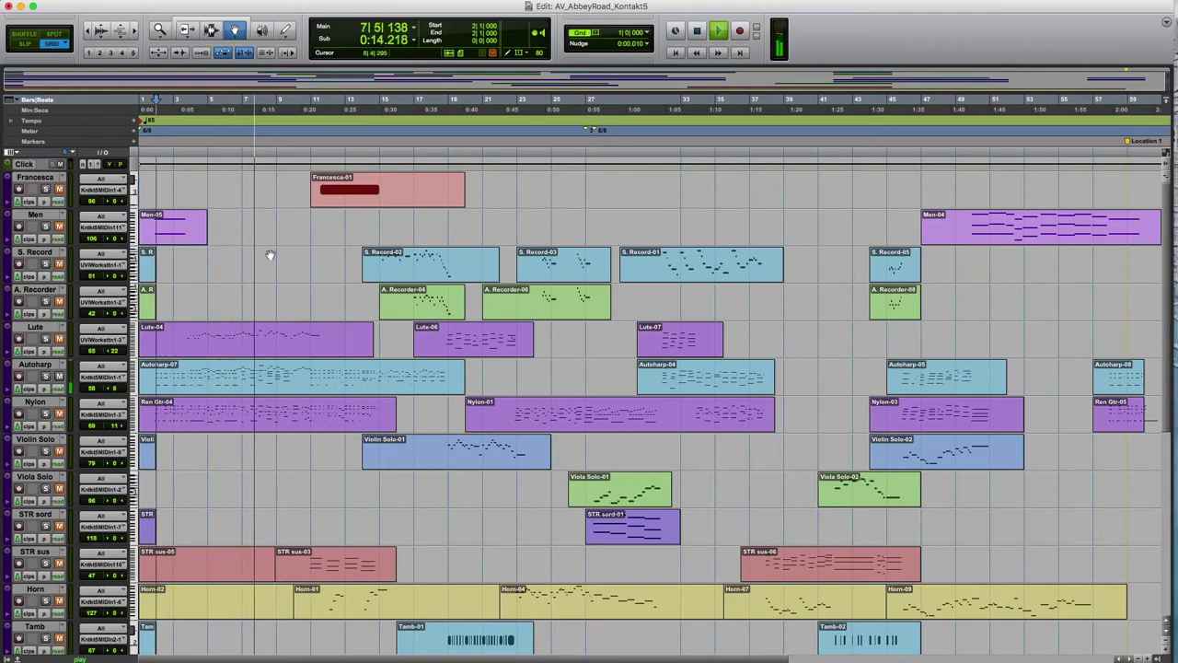
key(space)
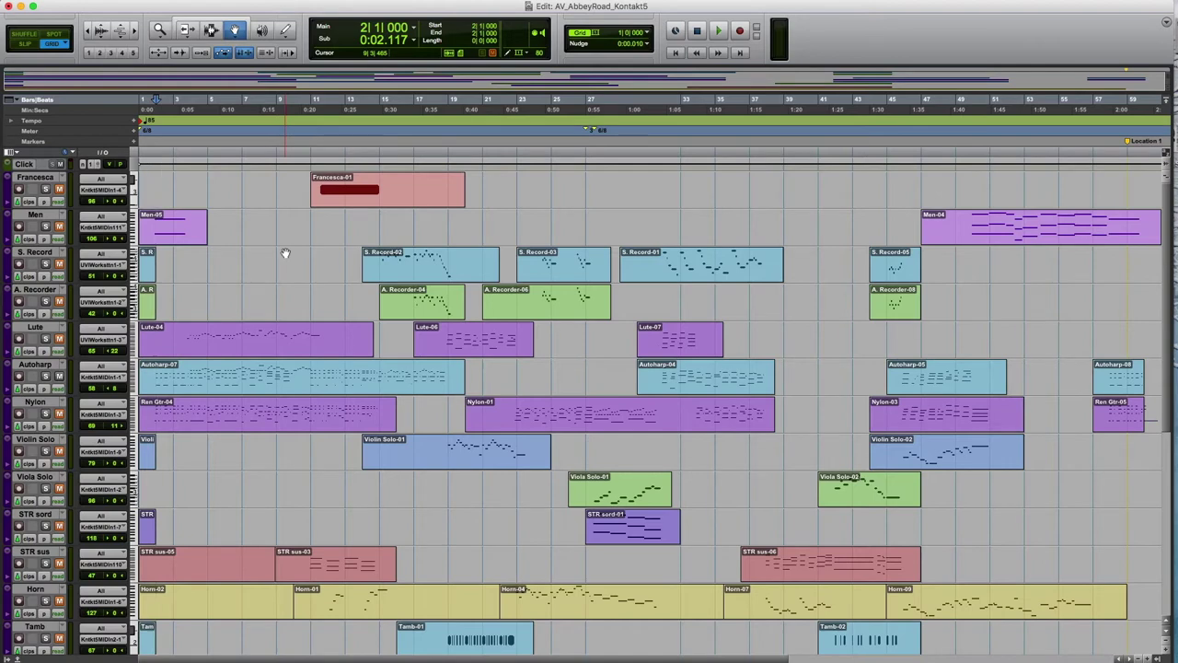
key(space)
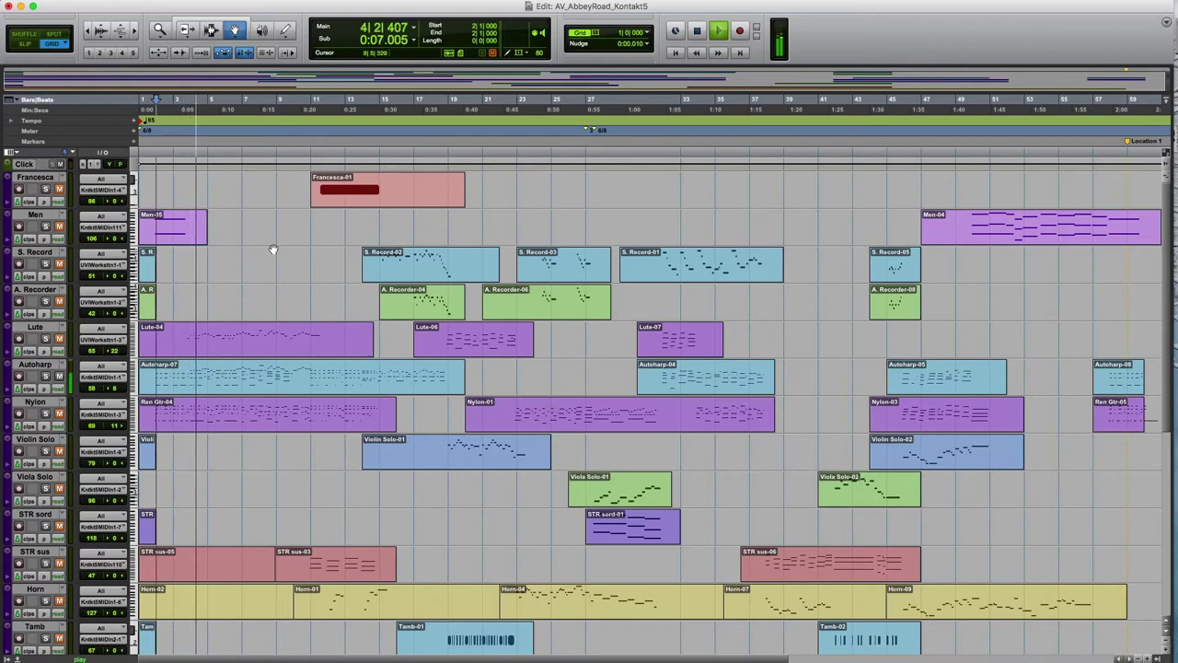
key(space)
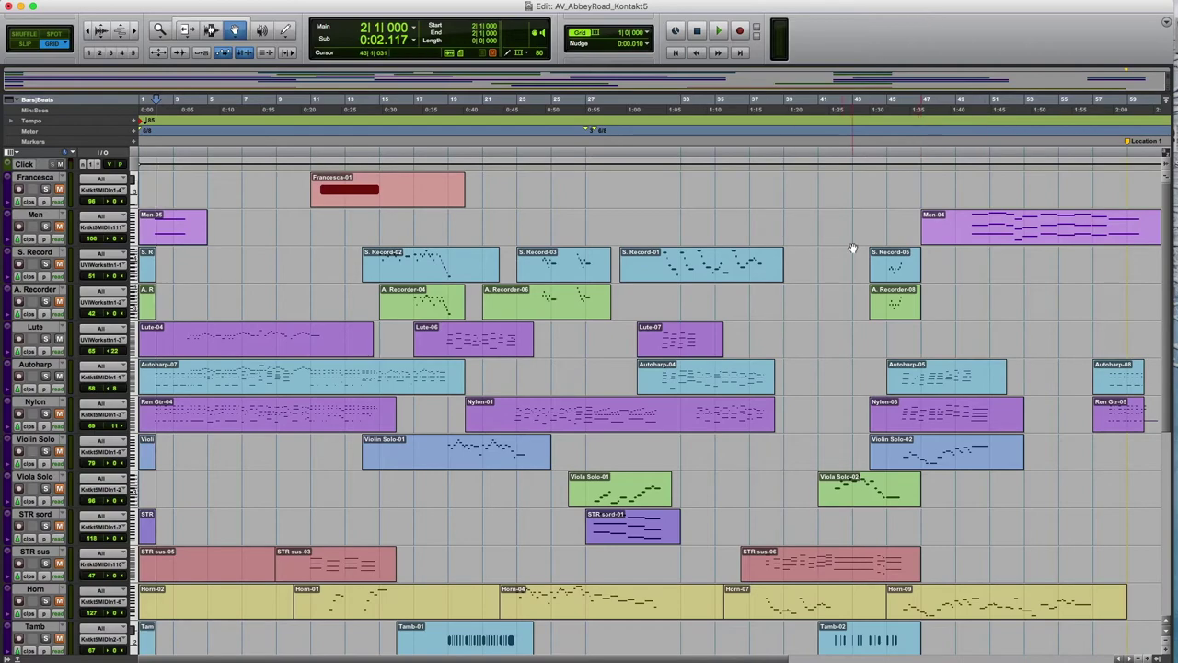
- Set the playback position to bar 3 and audition the Autoharp part with the other tracks muted
scroll(811, 295, down, 6)
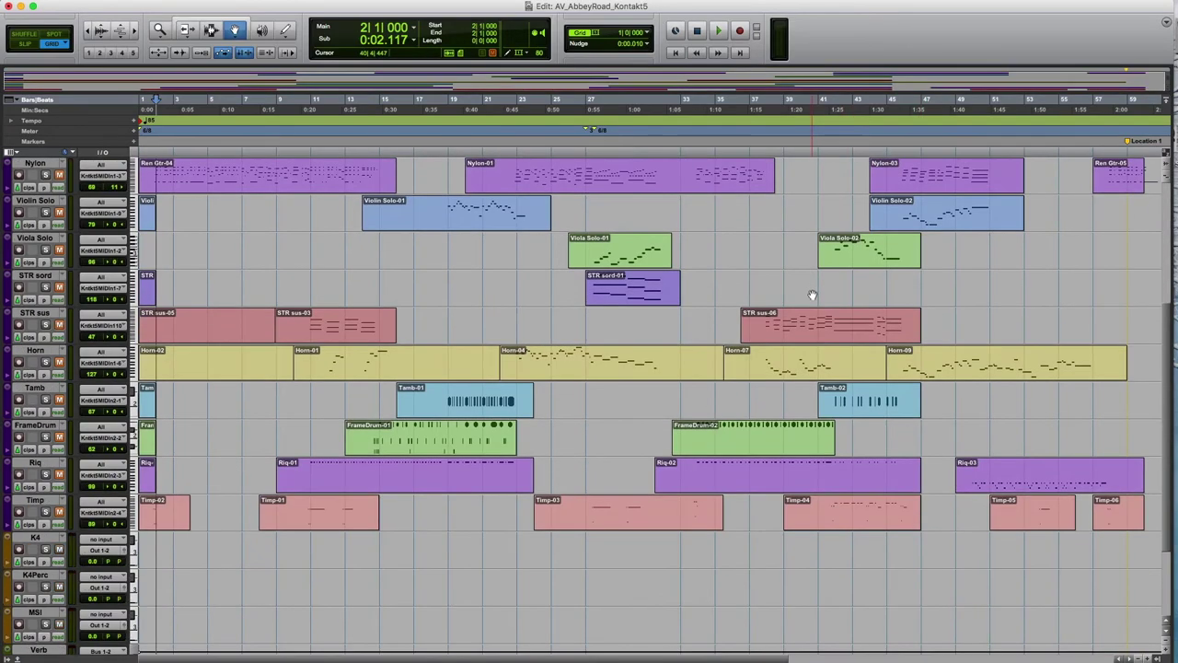
scroll(812, 295, up, 2)
scroll(812, 294, up, 1)
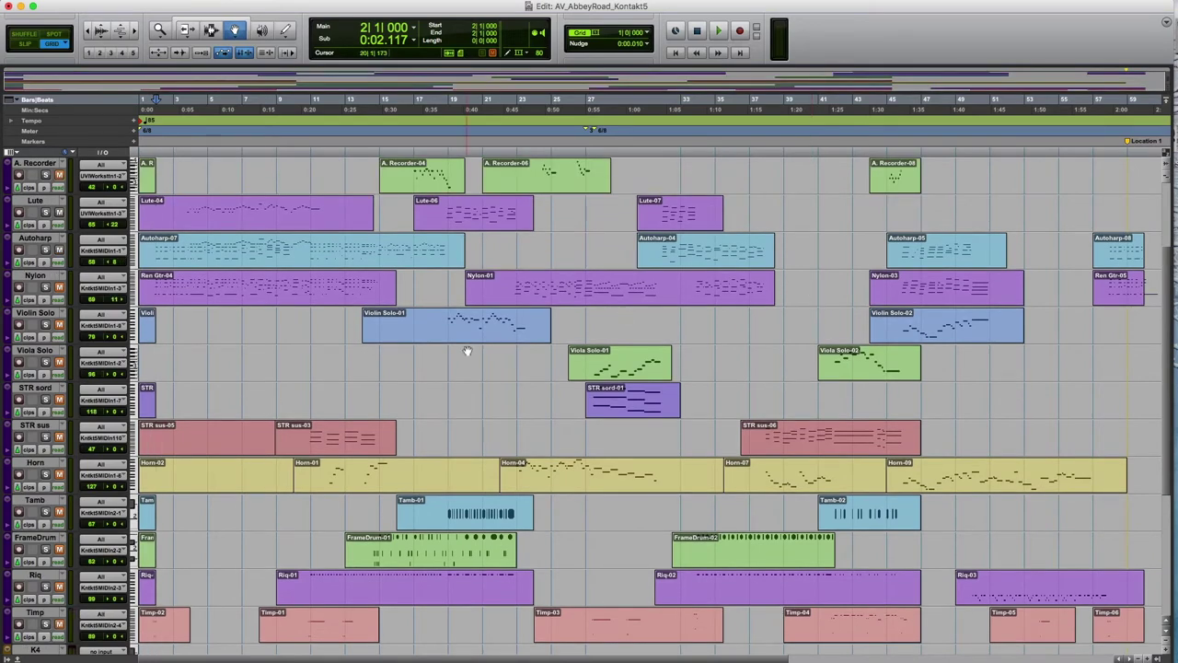
click(178, 149)
key(space)
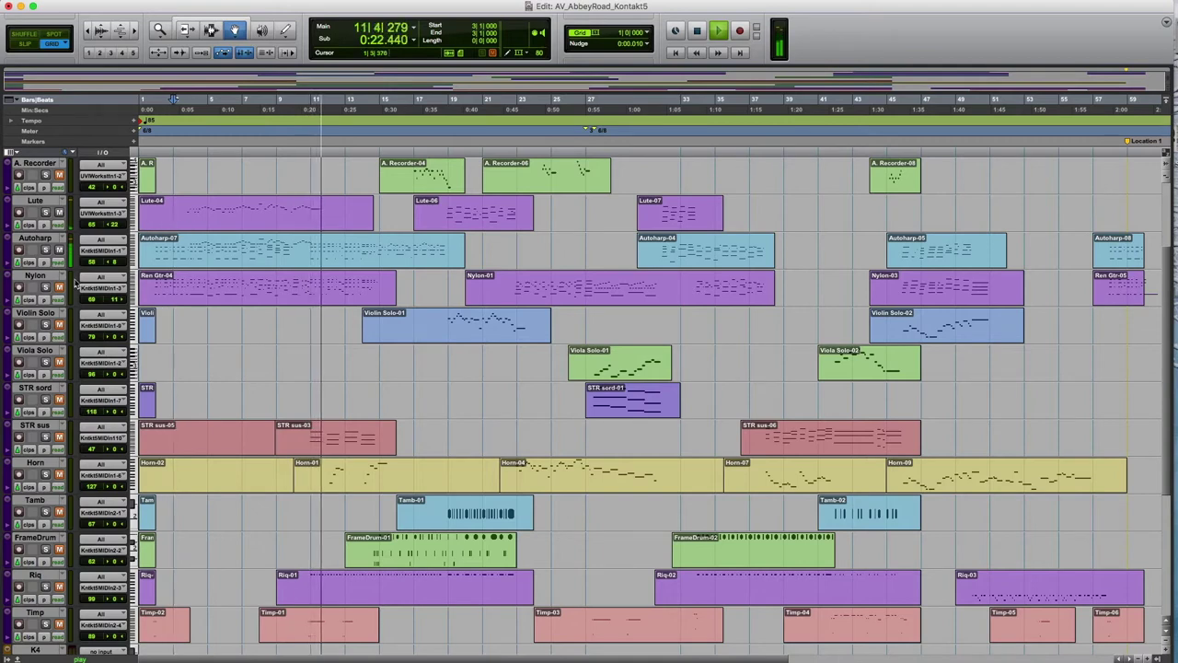
key(space)
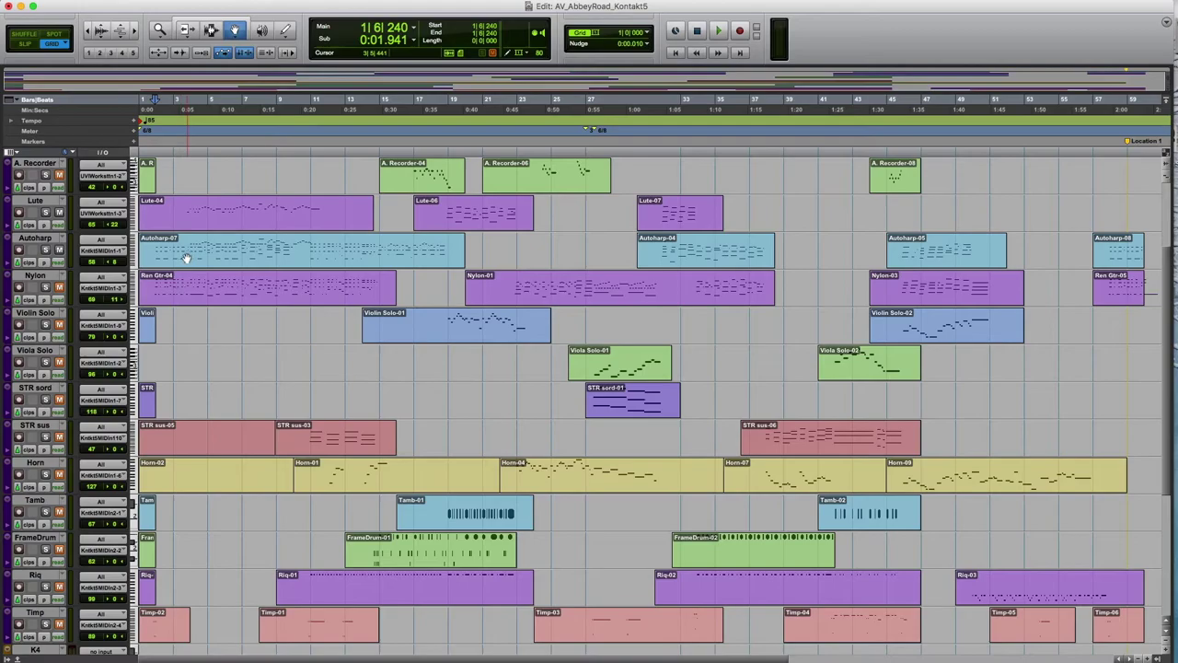
- Inspect the Ren Gtr-04 clip's notes on the Nylon track in an enlarged MIDI Editor
double_click(213, 291)
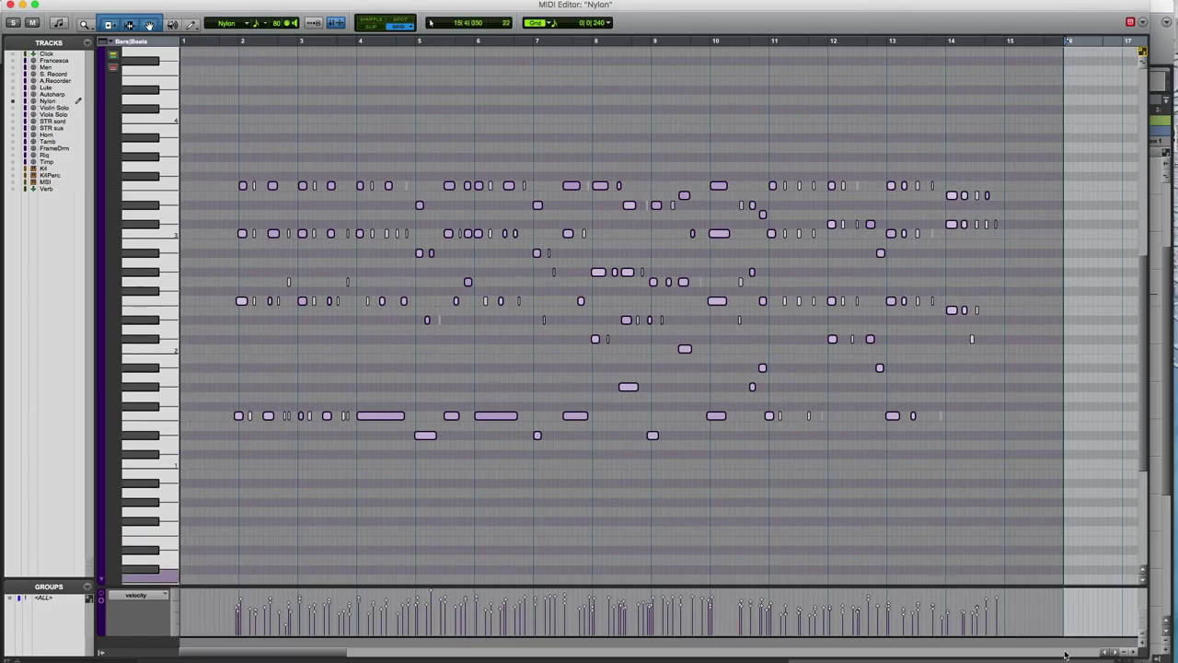
drag(1145, 655, 1177, 661)
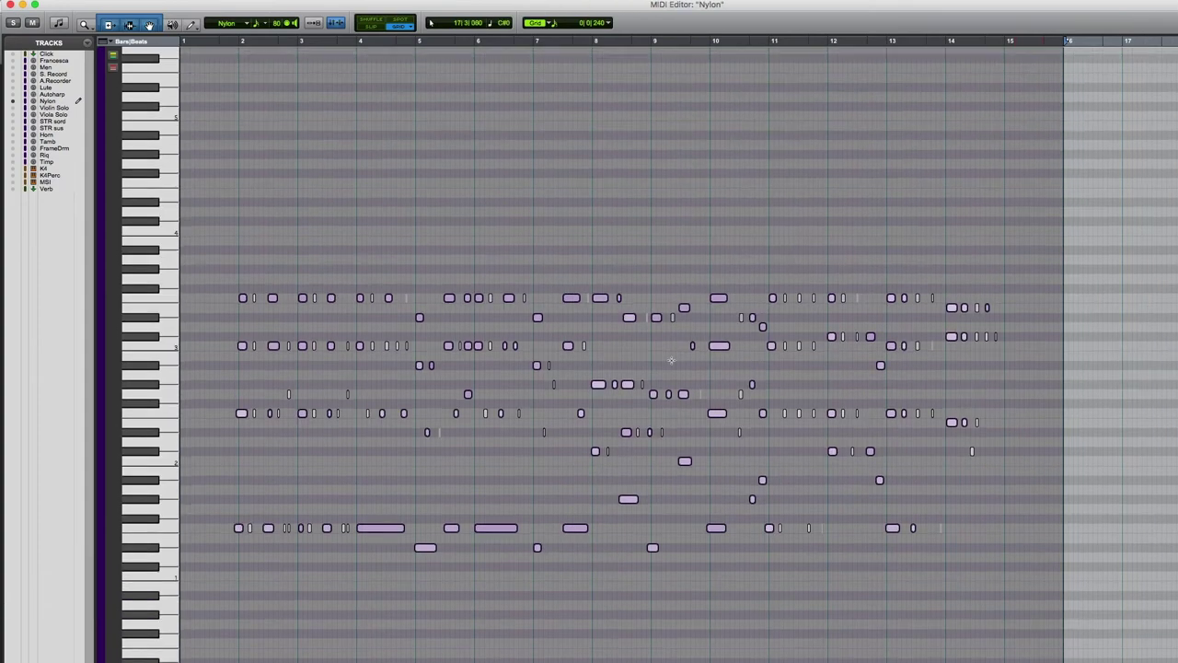
key(super+bracketright)
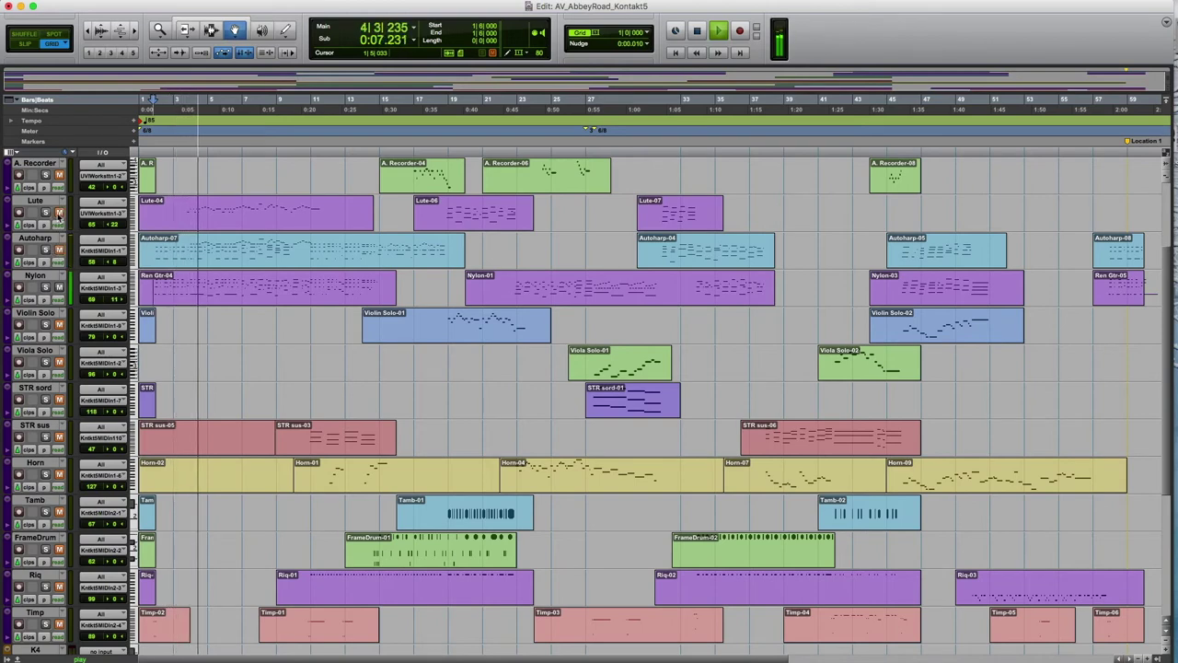
- Stop playback and audition the Autoharp and Nylon parts together from bar 2
key(space)
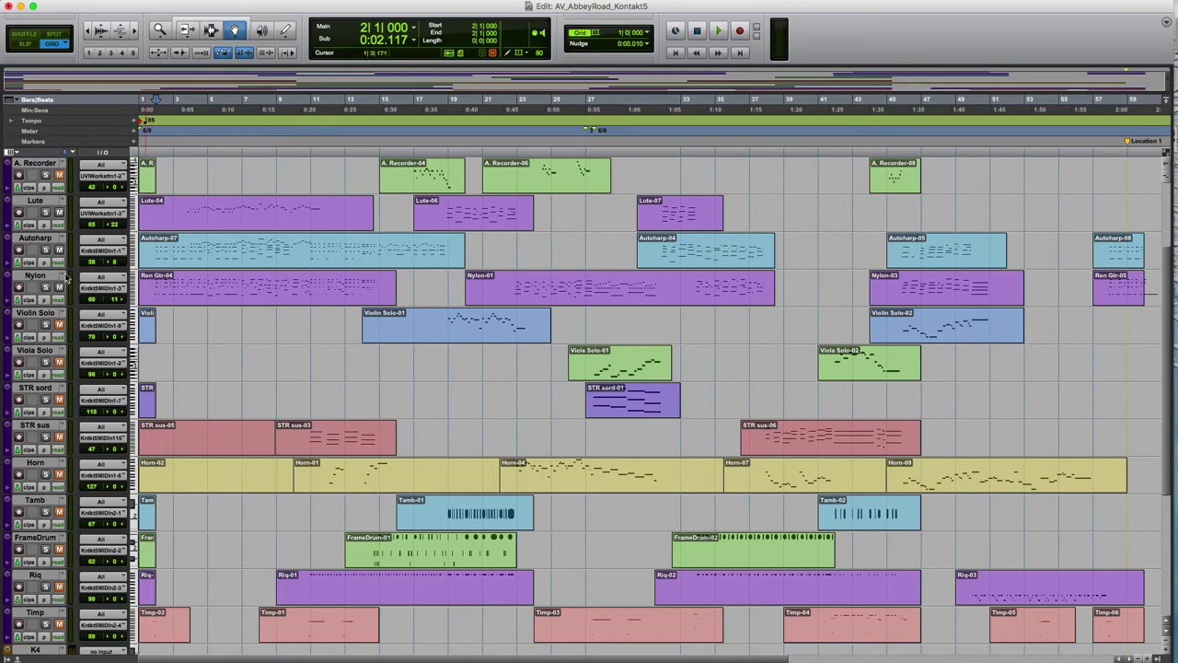
key(space)
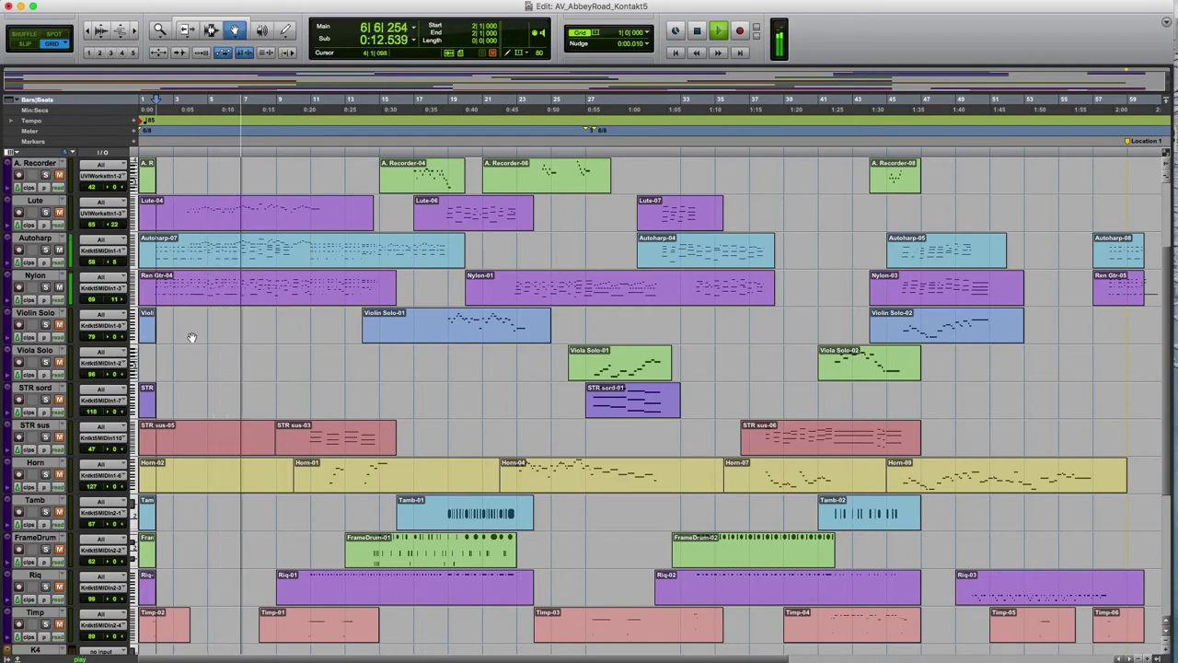
- Stop playback, select the Nylon track and inspect its Nylon Guitar patch in Kontakt before closing the instrument window
key(space)
click(35, 275)
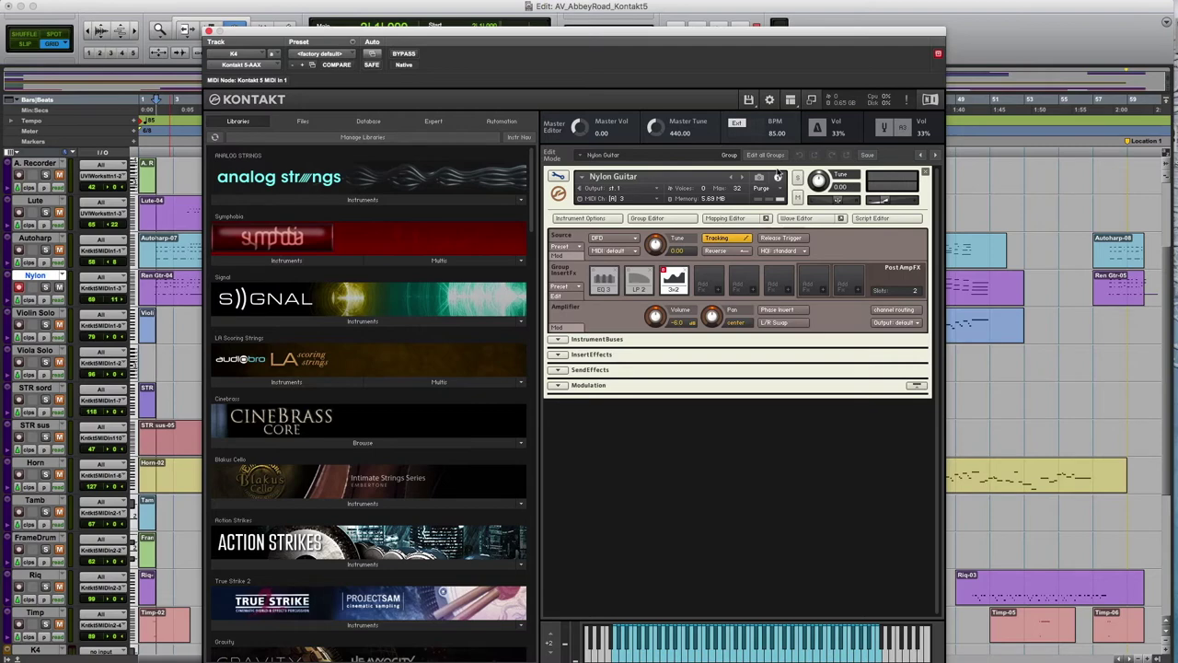
key(super+w)
- Audition the Nylon part from bar 8 with the other tracks muted, and stop playback
key(space)
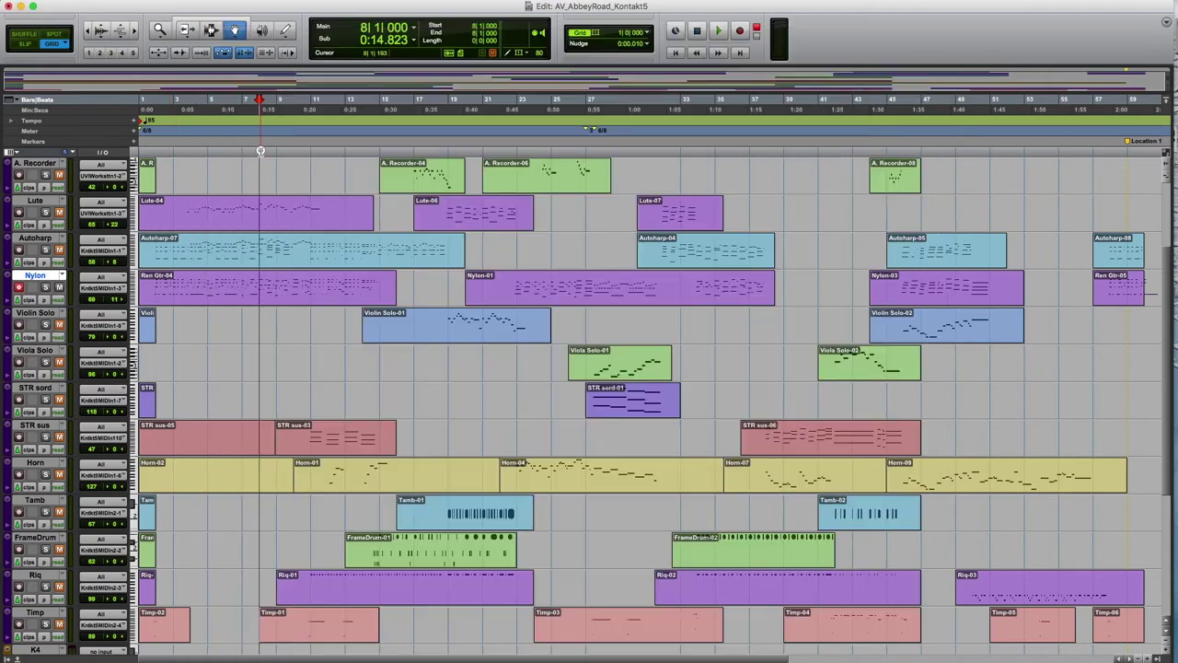
scroll(349, 321, up, 5)
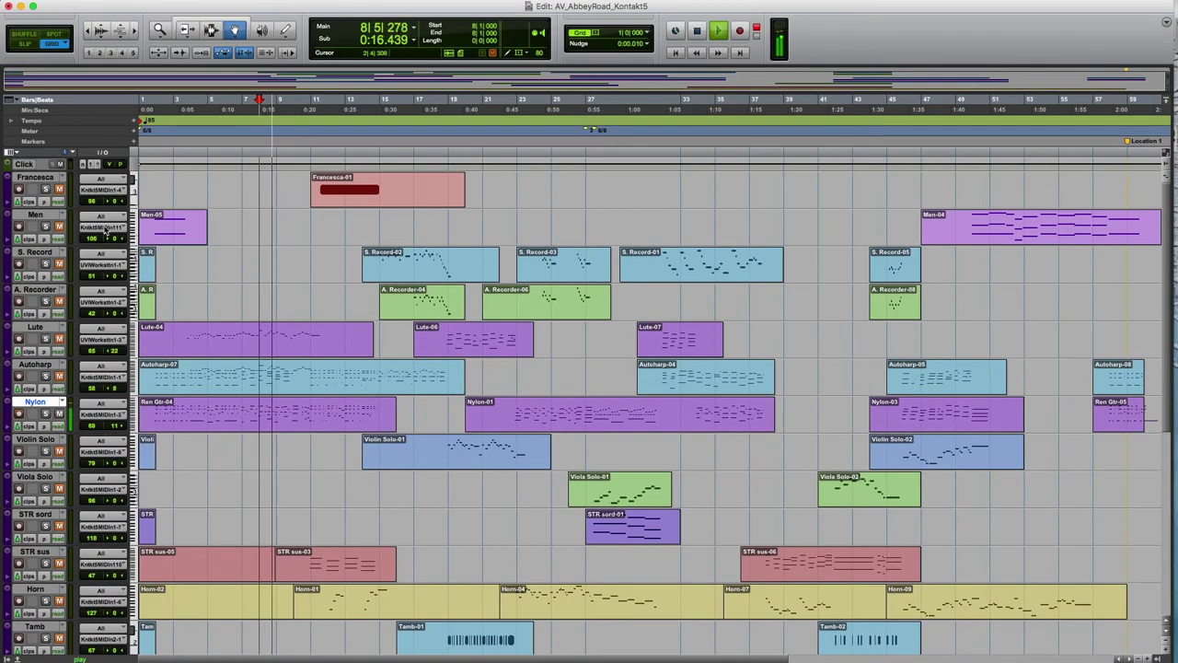
key(space)
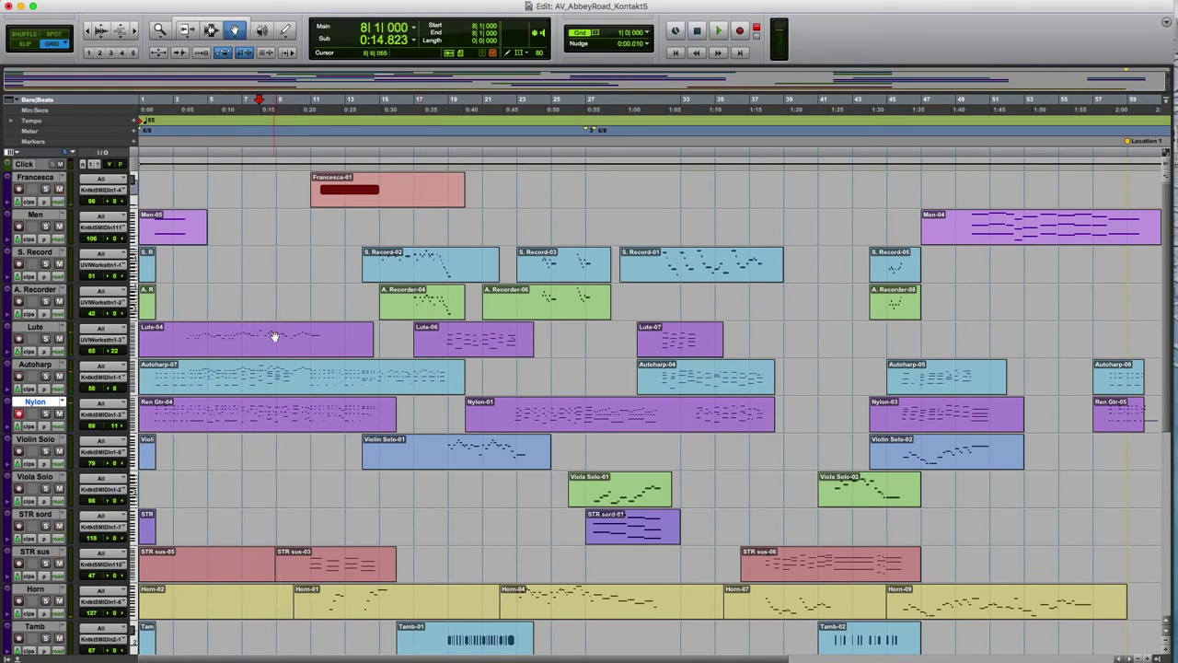
- Locate the Francesca-01 clip on the Francesca track and set the playback position to its start at bar 11
click(309, 172)
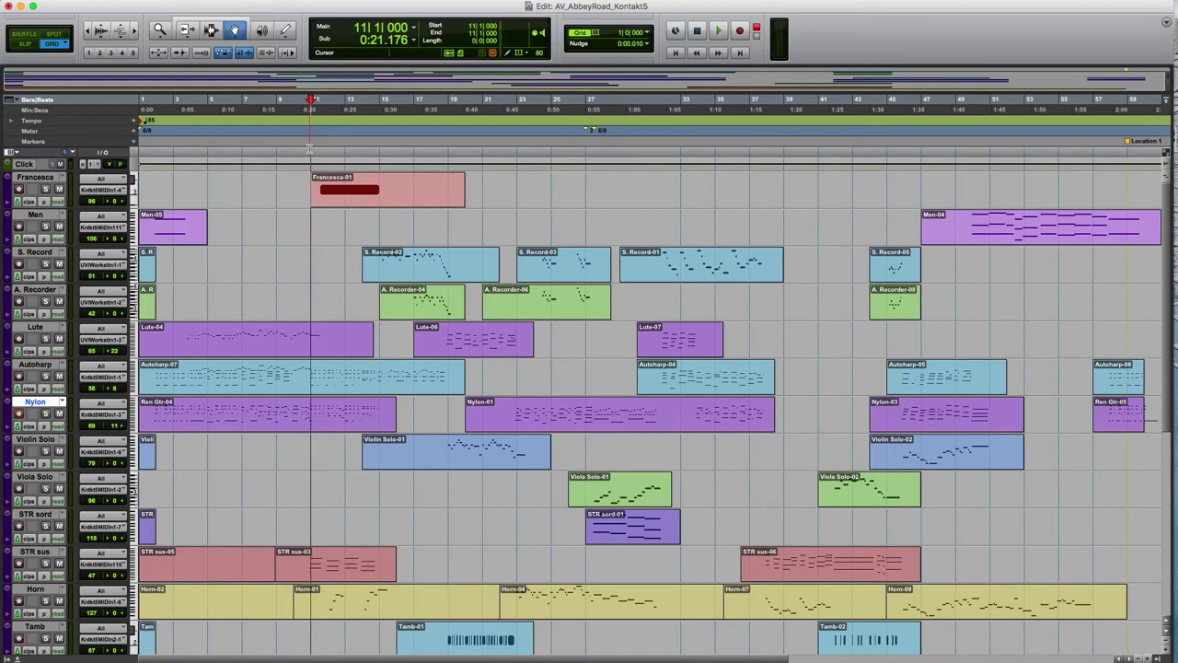
scroll(696, 213, right, 5)
scroll(696, 213, left, 5)
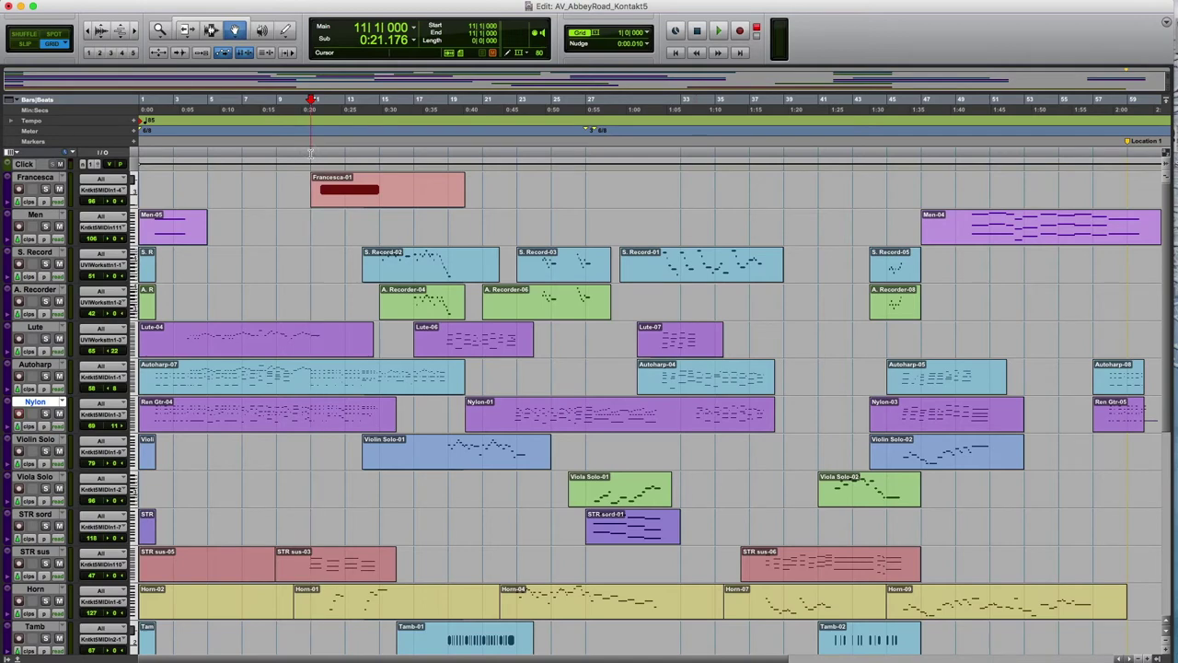
click(365, 194)
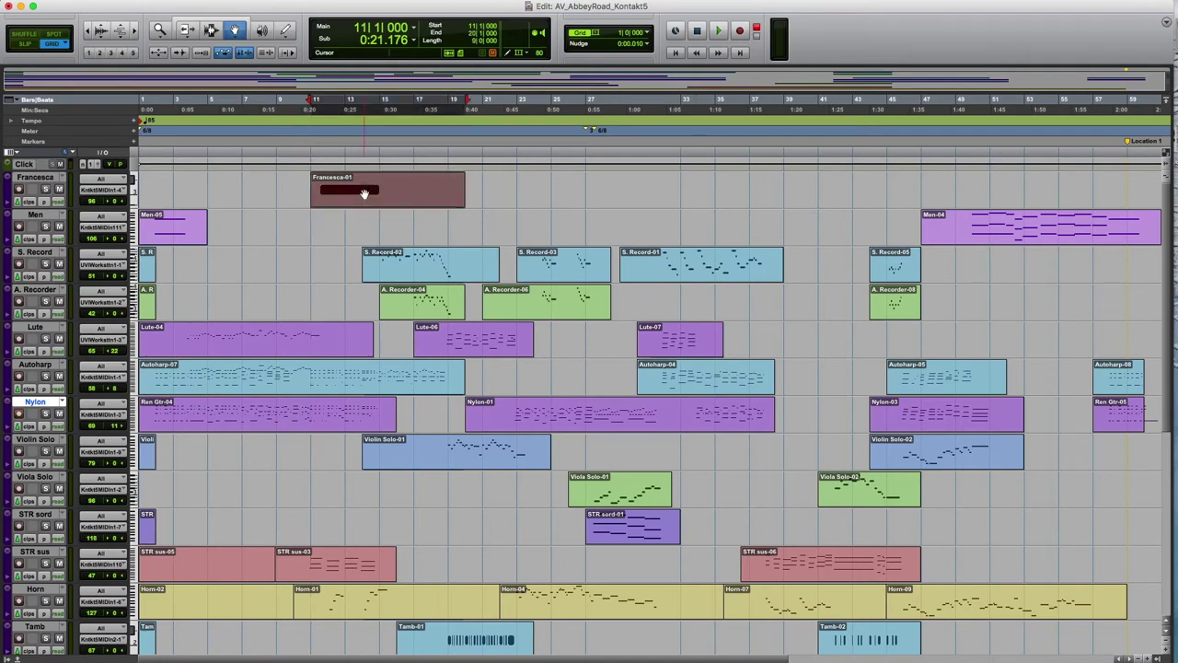
click(326, 162)
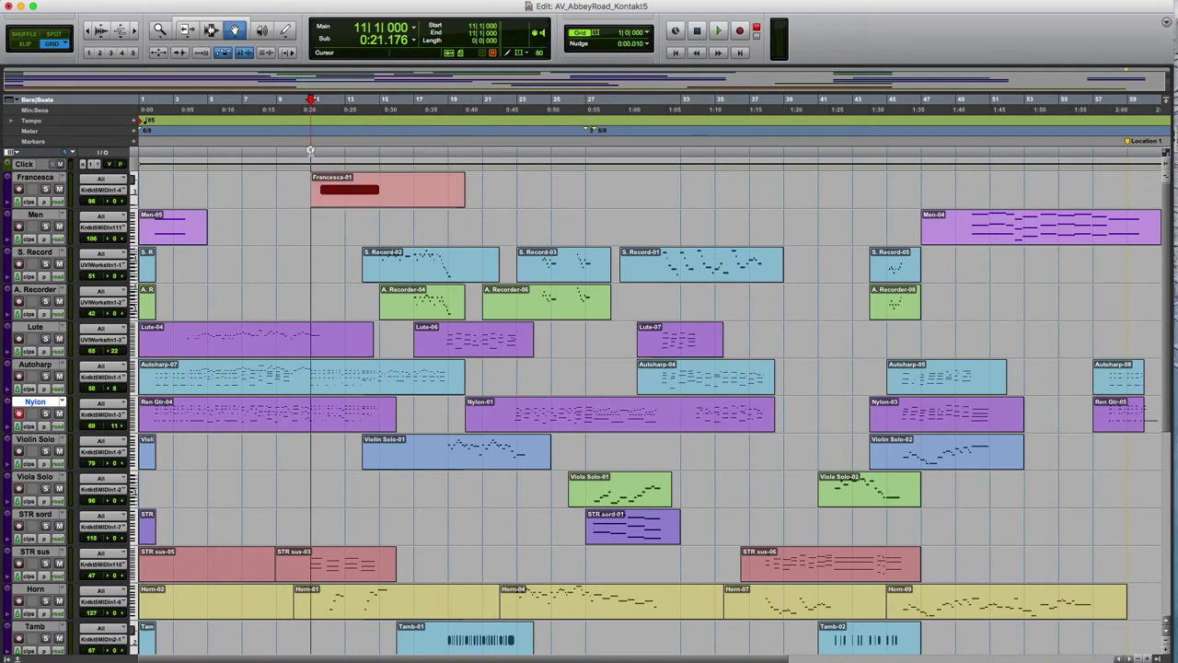
- Solo the Francesca track, audition its clip from bar 11 and stop playback
click(45, 188)
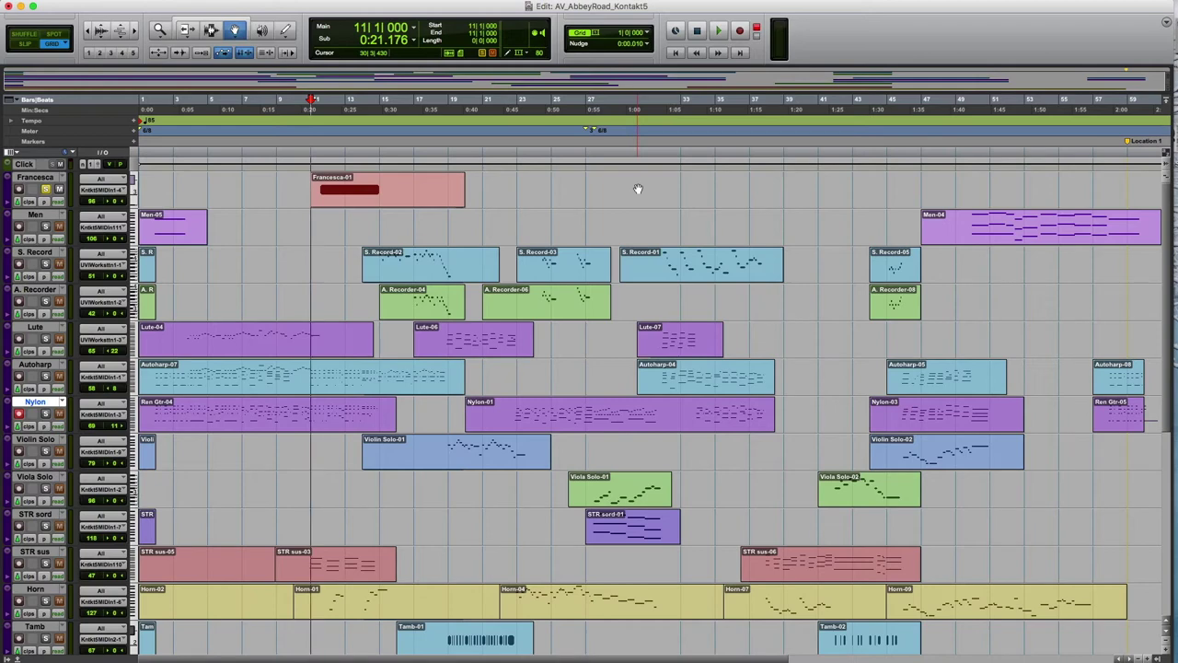
click(414, 191)
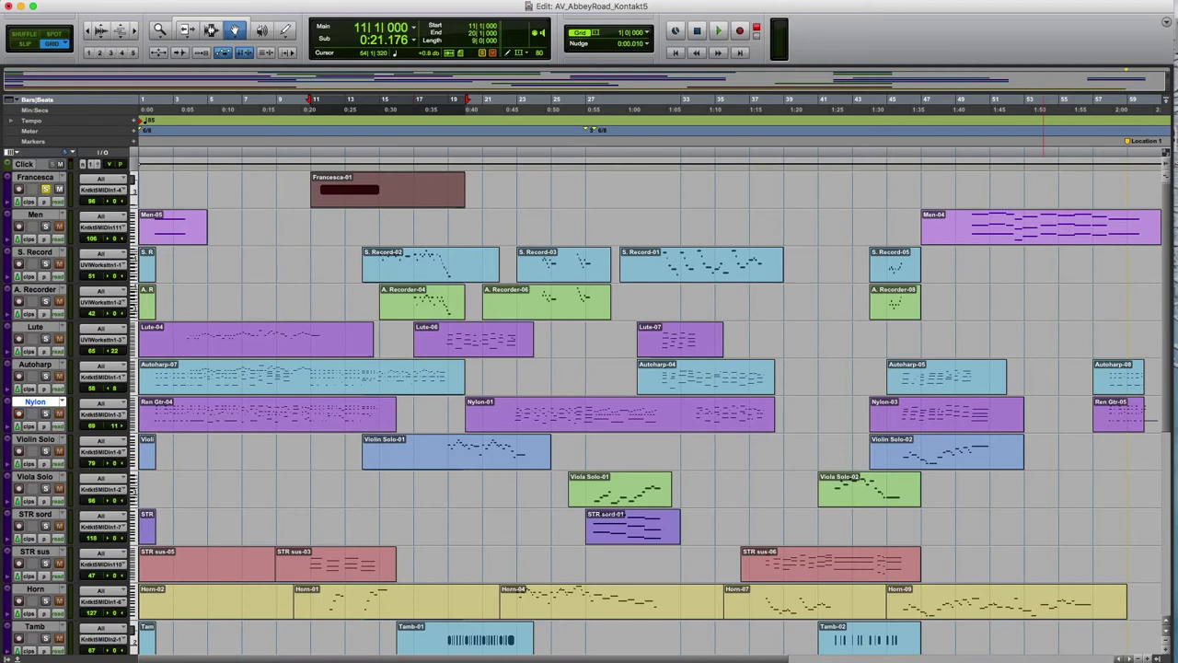
click(310, 150)
key(space)
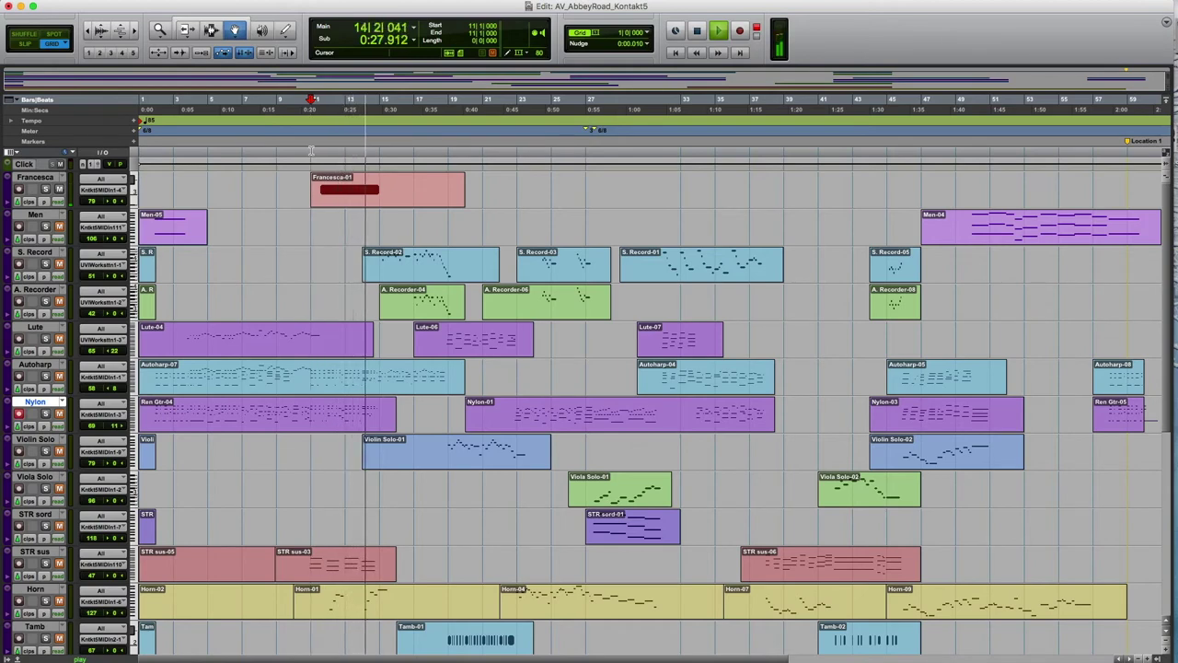
key(space)
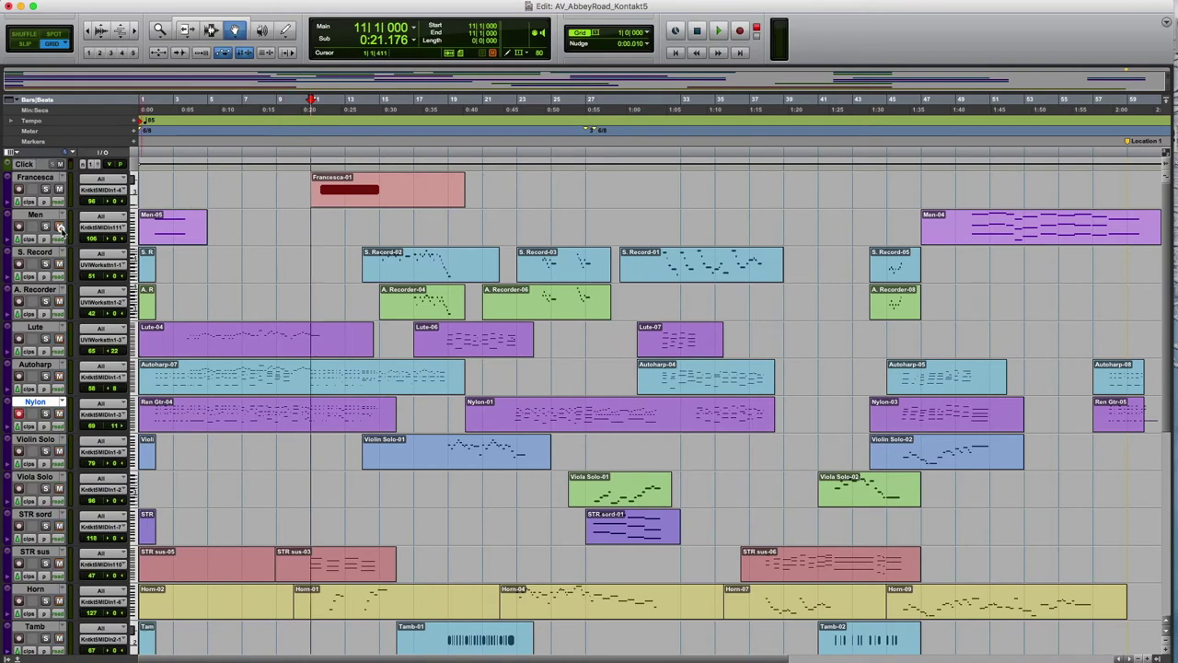
- Play the Francesca clip layered with the other unmuted parts from bar 11 twice, stopping after each pass
key(space)
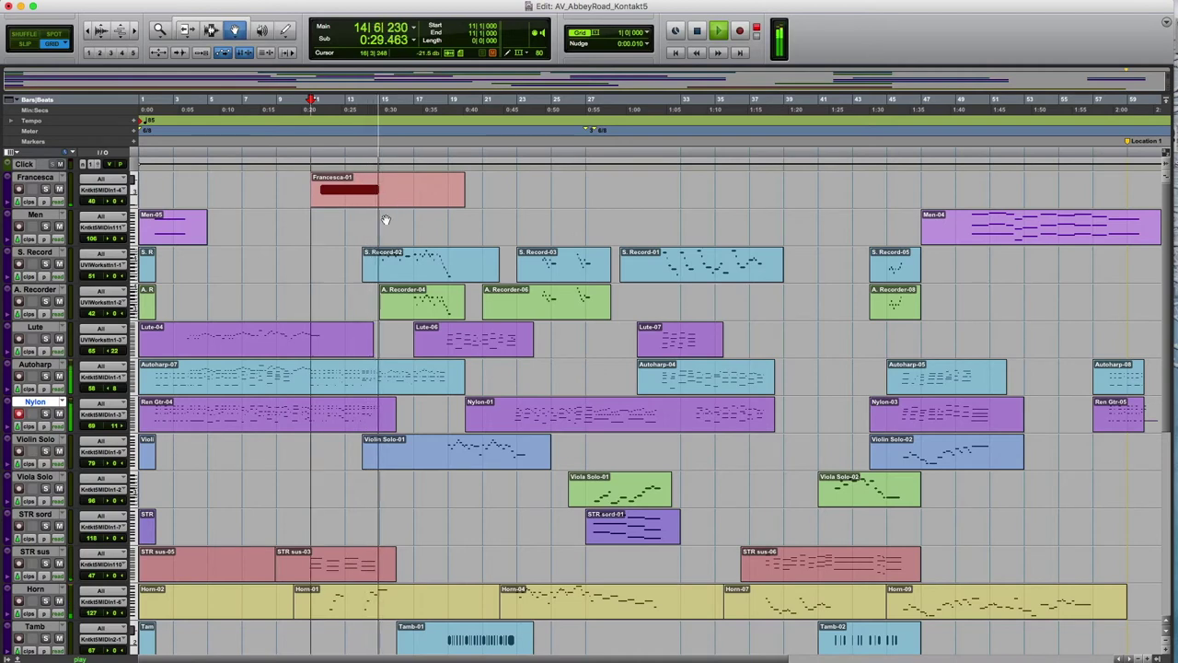
key(space)
click(363, 201)
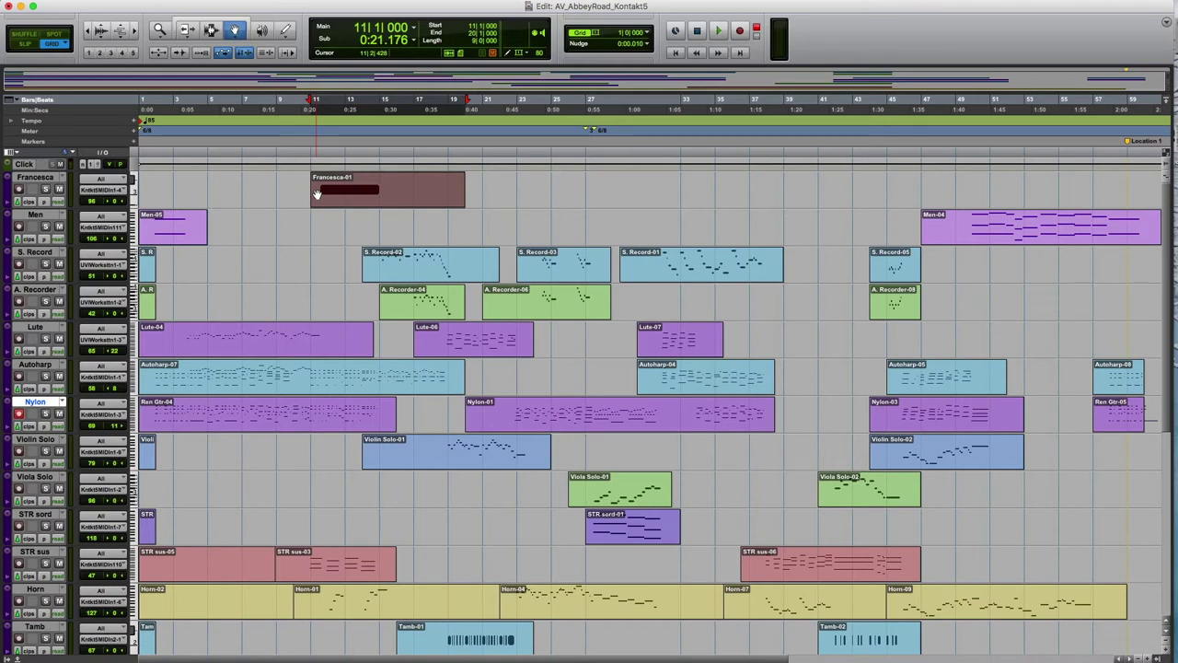
click(311, 149)
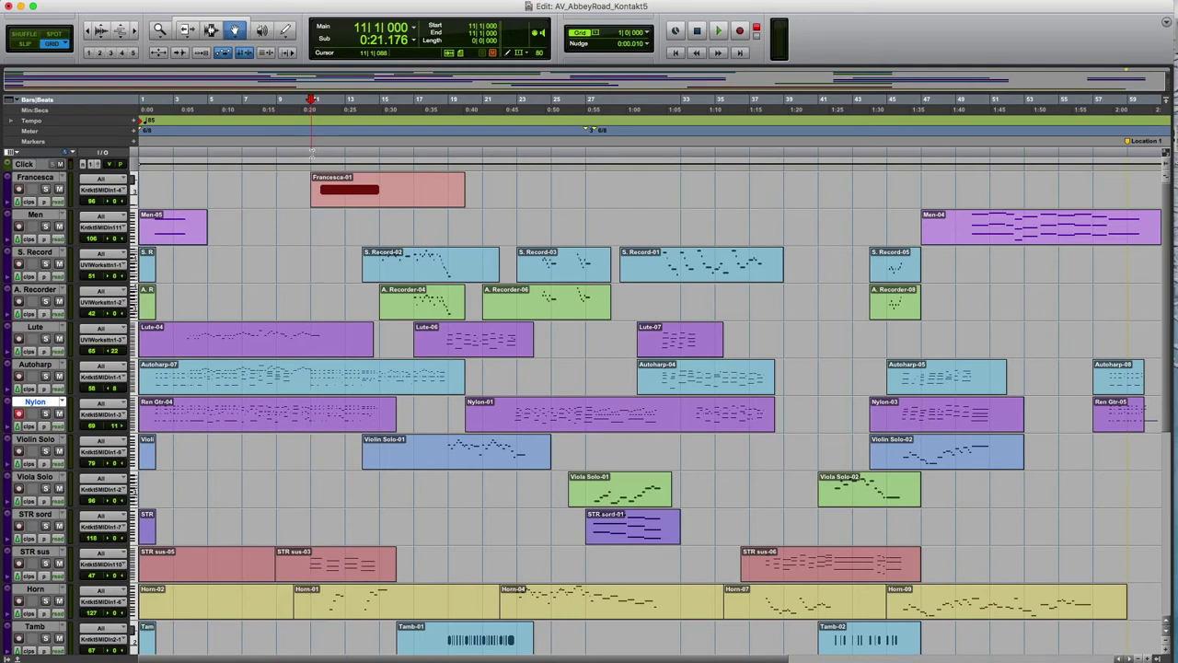
key(space)
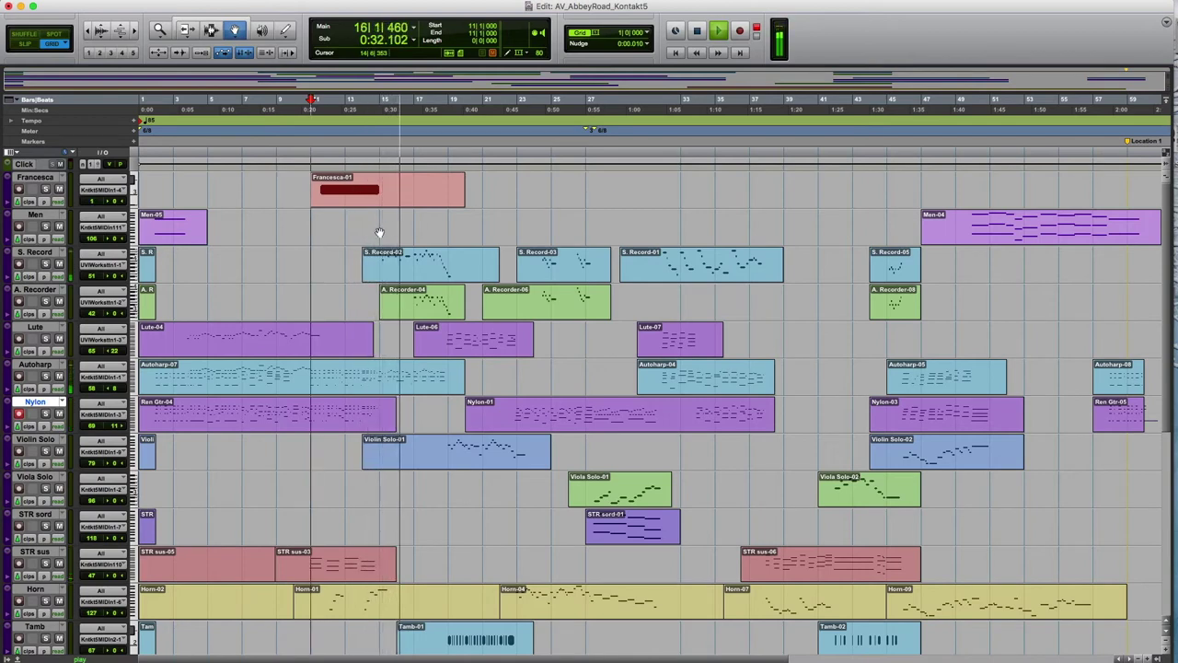
key(space)
- Inspect the S. Record track's Renaissance Rec Soprano patch and the list of all loaded parts in UVI Workstation
click(450, 264)
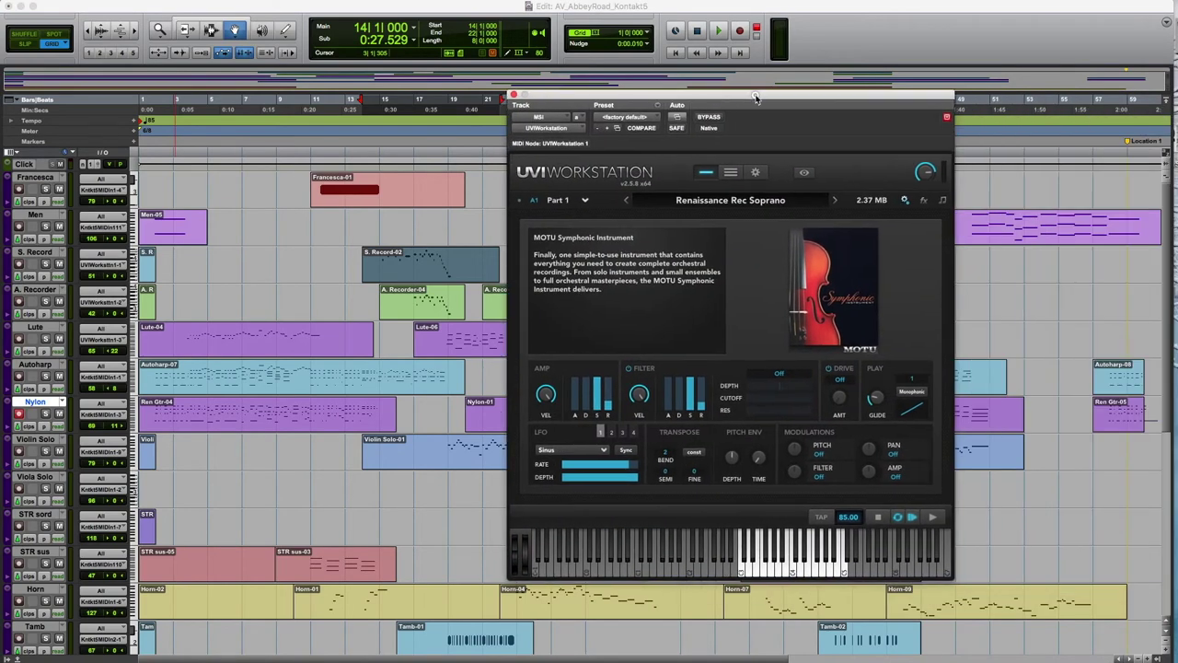
drag(747, 93, 556, 93)
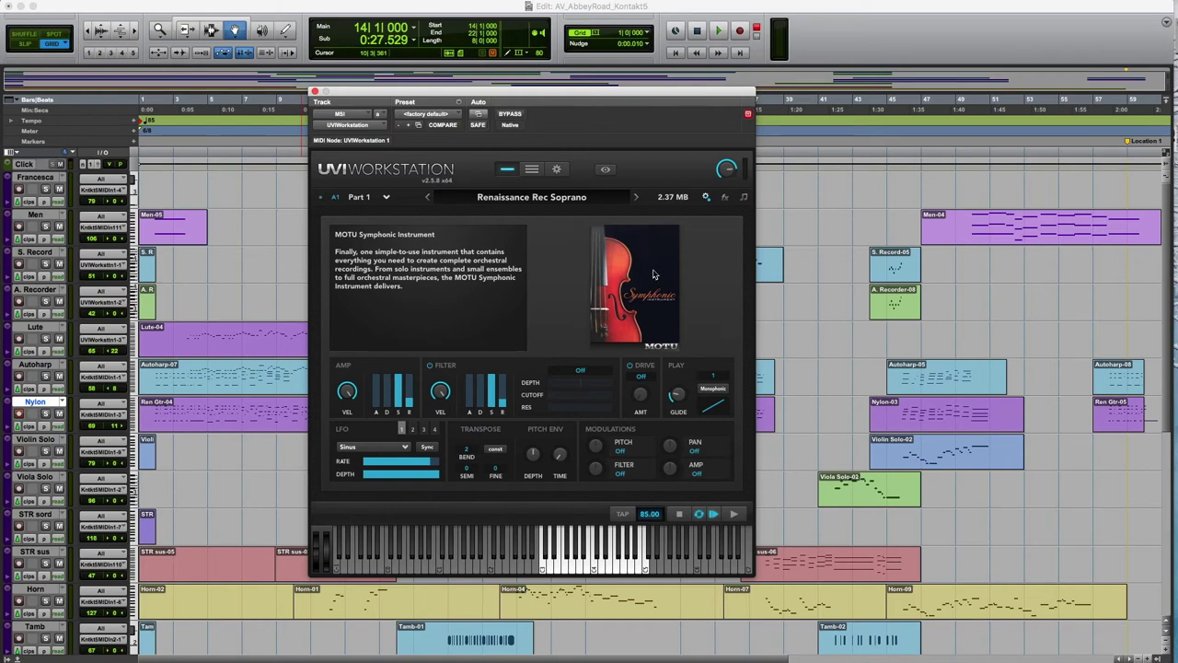
click(531, 169)
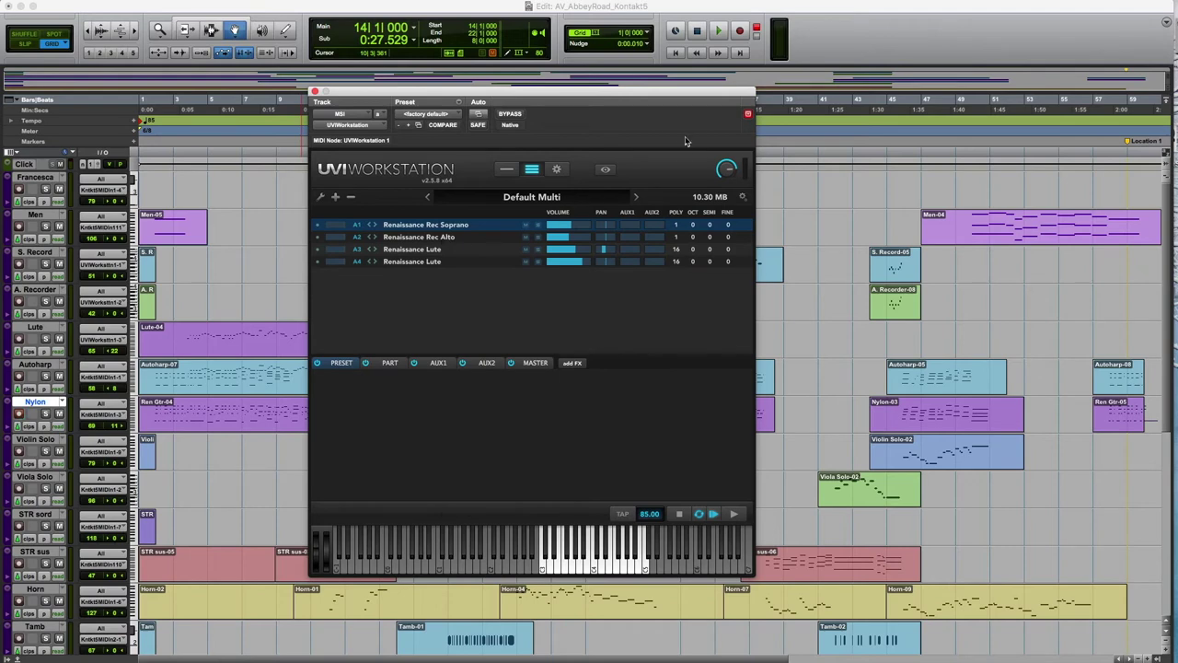
key(super+w)
- Set the playback position to bar 15 and audition the S. Record and A. Recorder parts in two passes
click(383, 155)
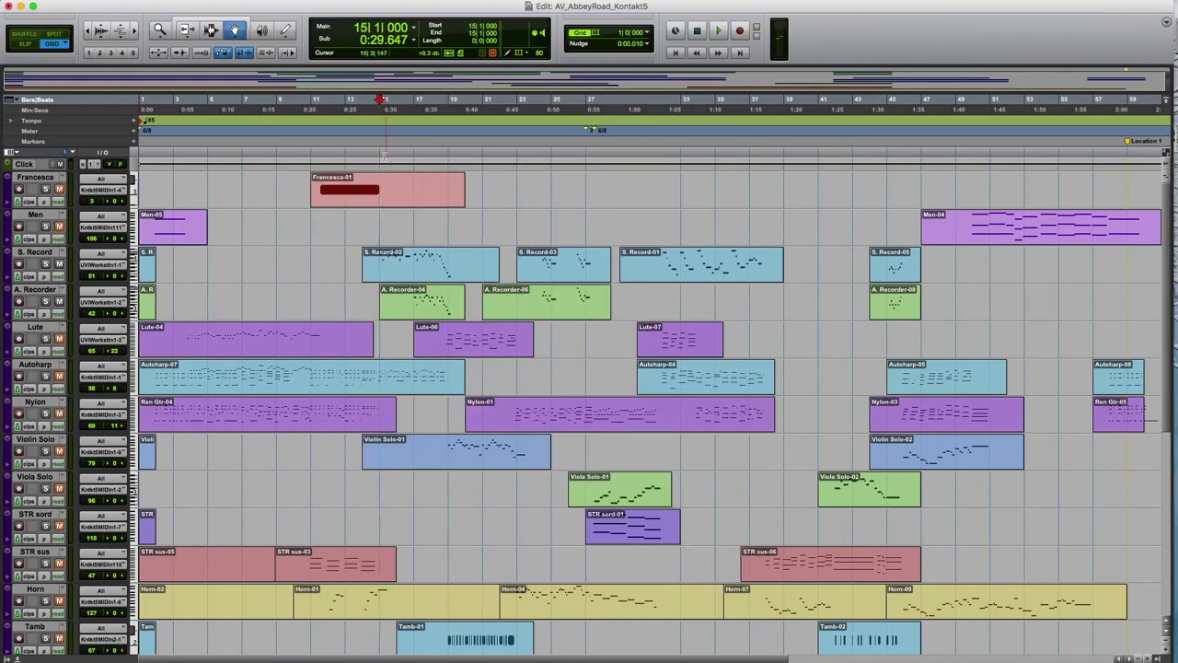
key(space)
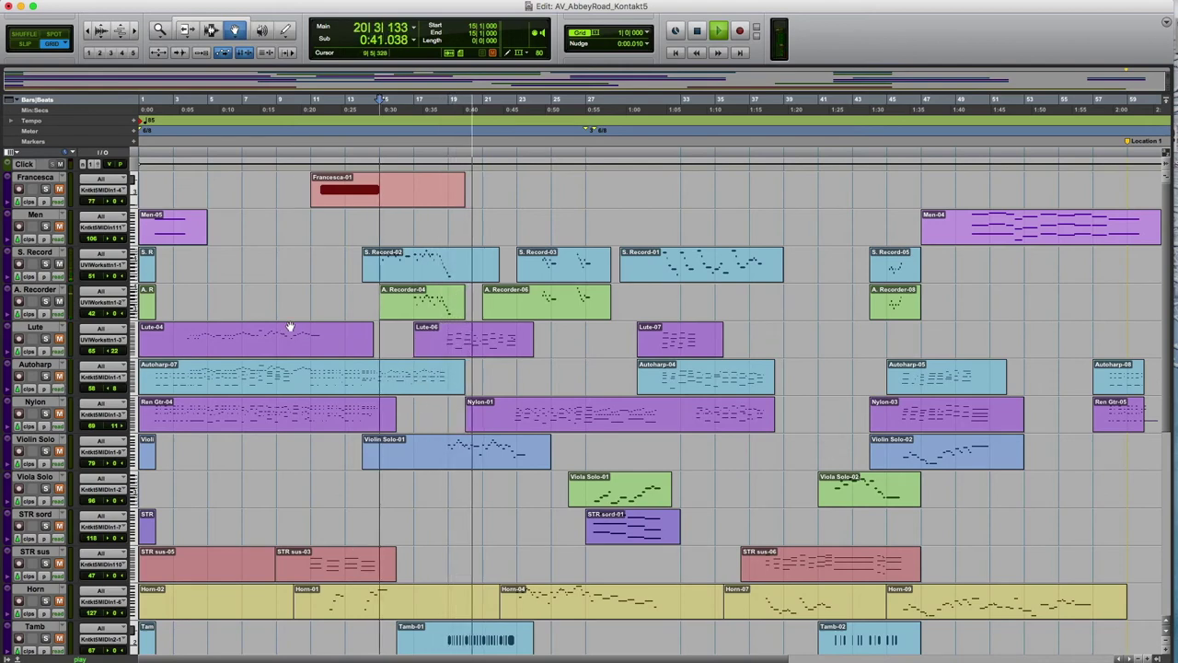
key(space)
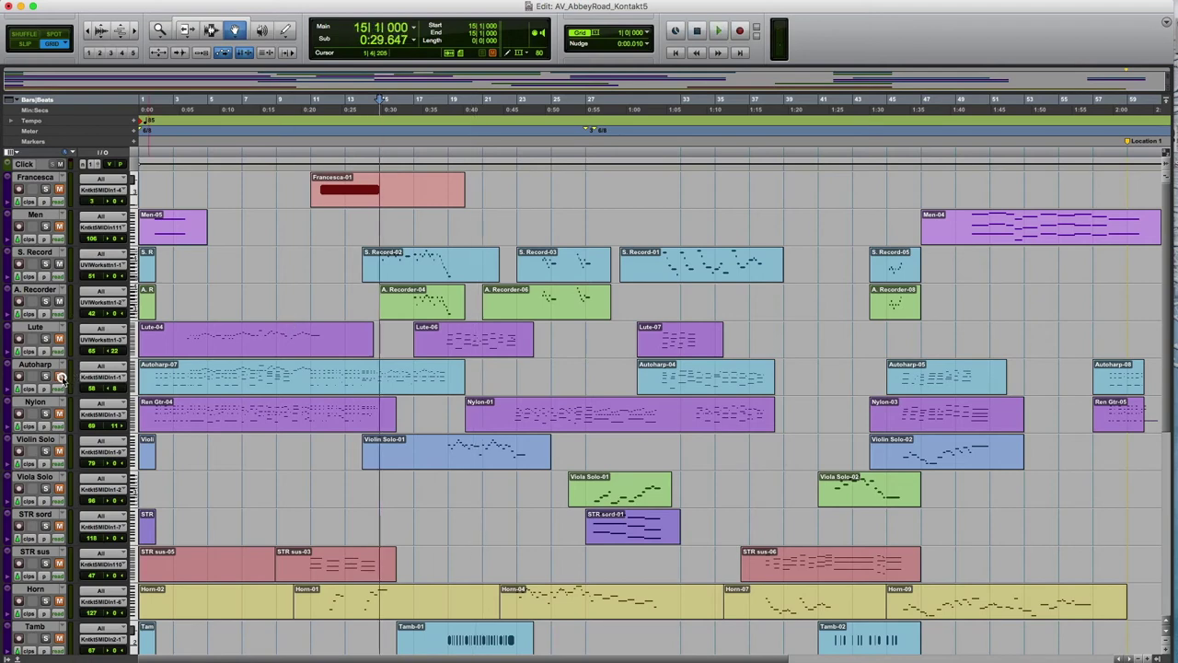
key(space)
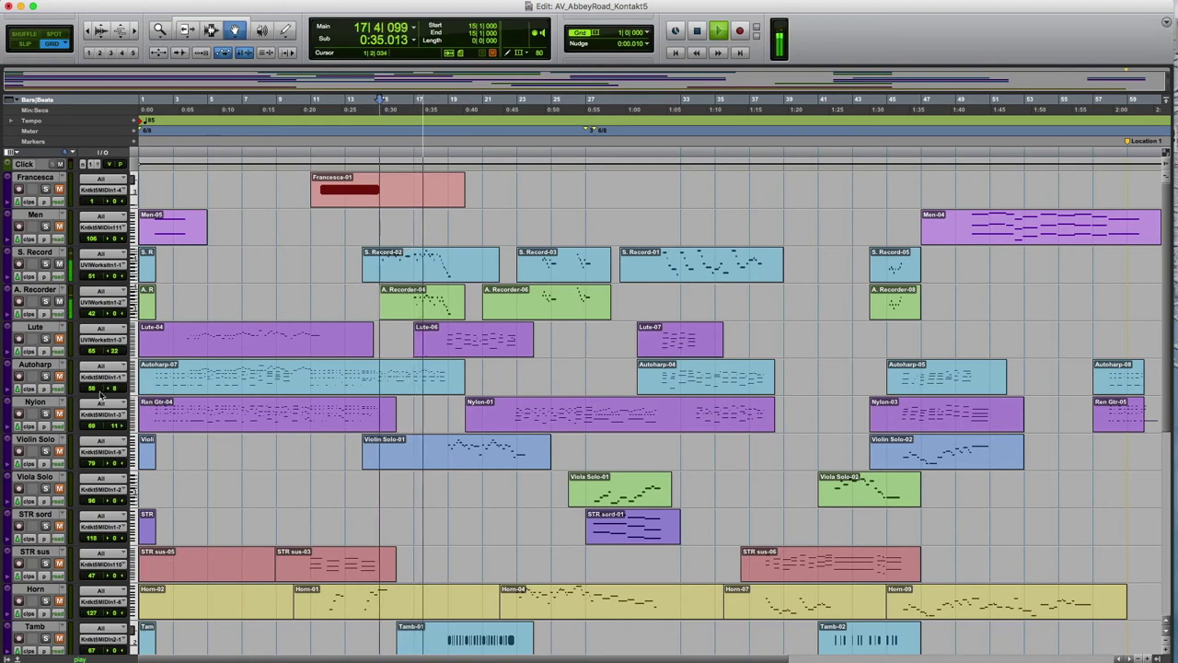
key(space)
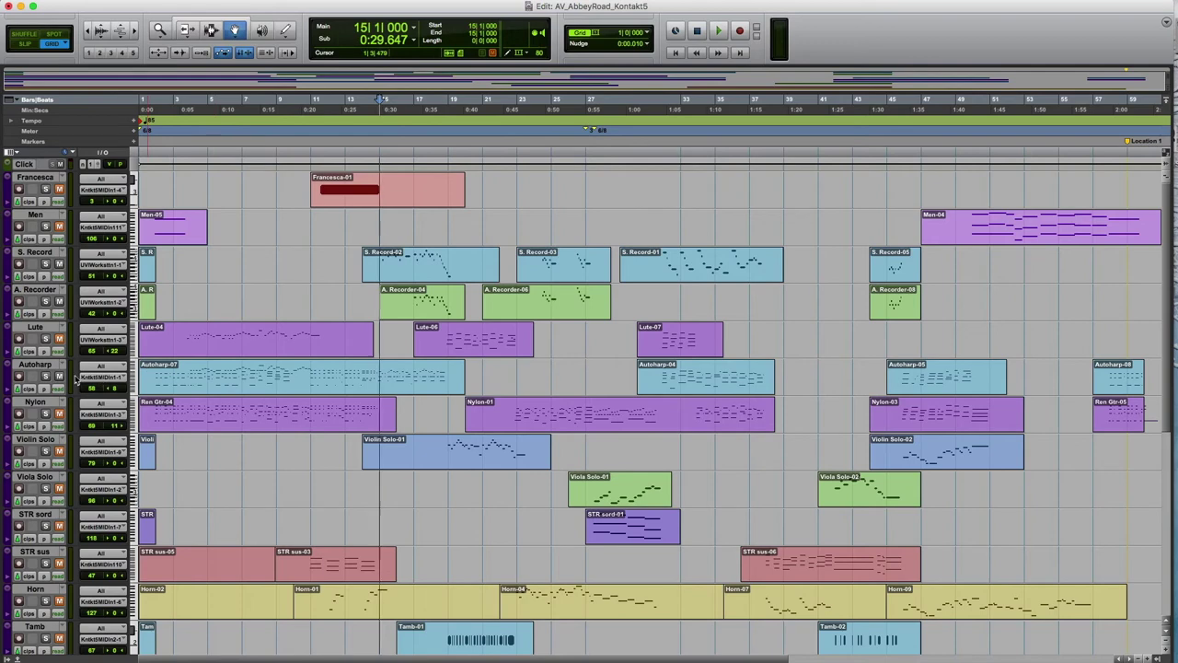
- Audition the recorders layered with the Lute and Violin Solo parts from bar 15, and stop playback
key(space)
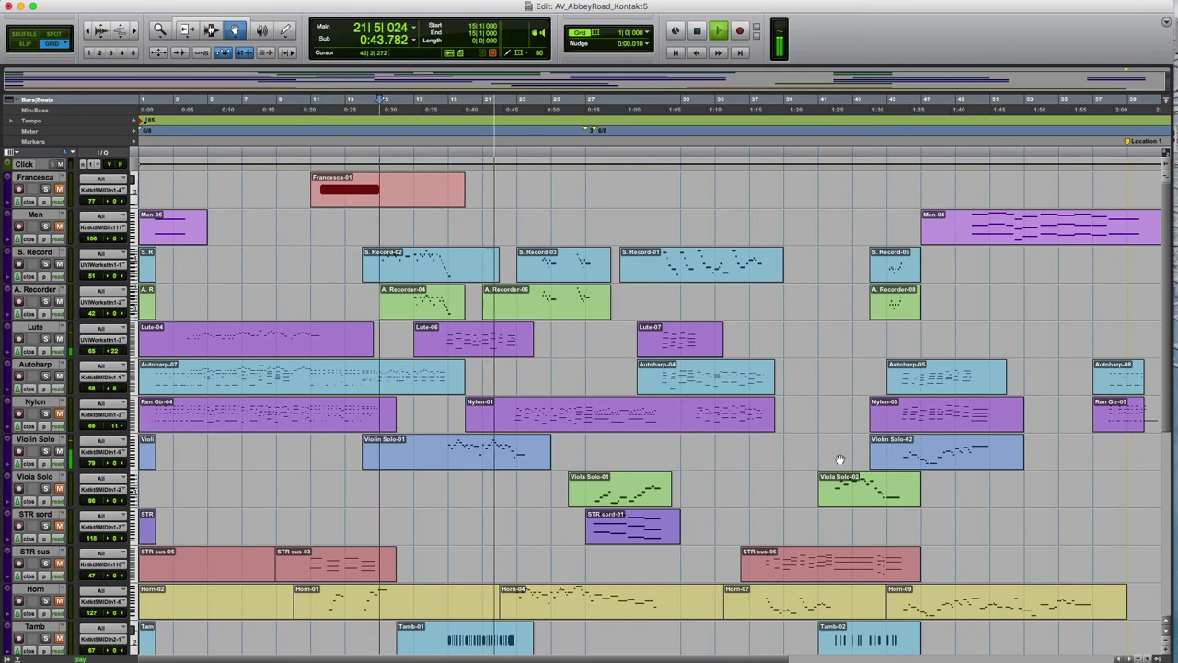
scroll(796, 446, down, 5)
scroll(796, 445, right, 2)
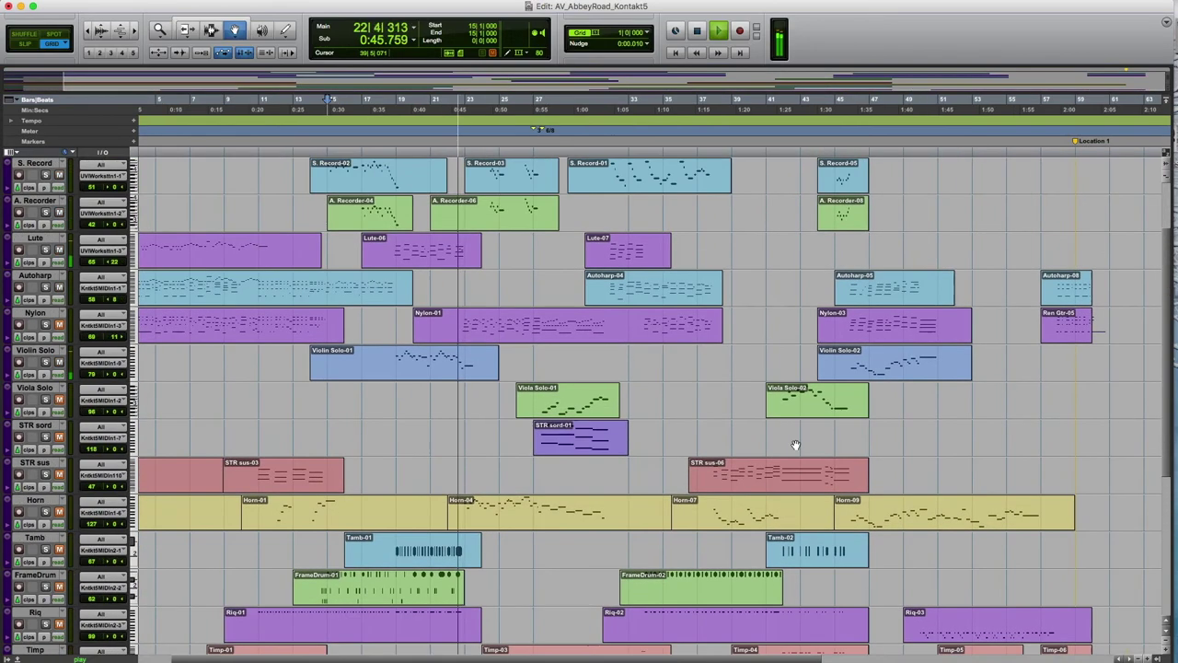
key(space)
- Highlight the FrameDrum-01, Tamb-01 and Riq-01 percussion clips one after another
scroll(486, 429, down, 5)
scroll(486, 429, left, 3)
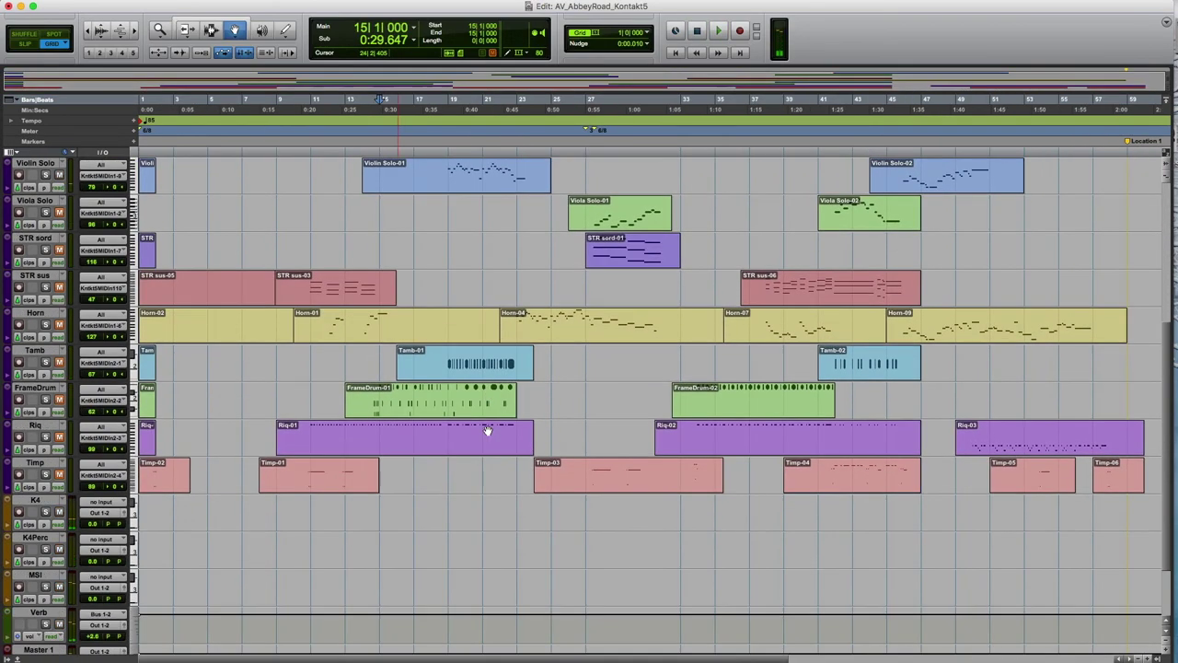
click(457, 403)
click(438, 363)
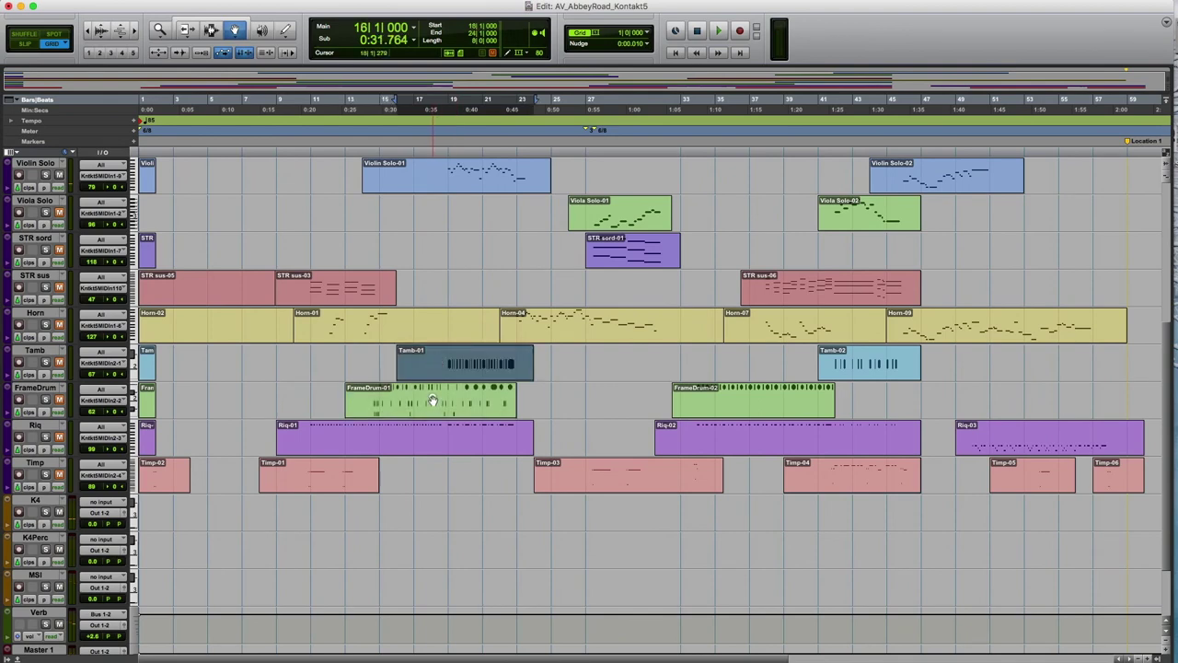
click(432, 401)
click(443, 445)
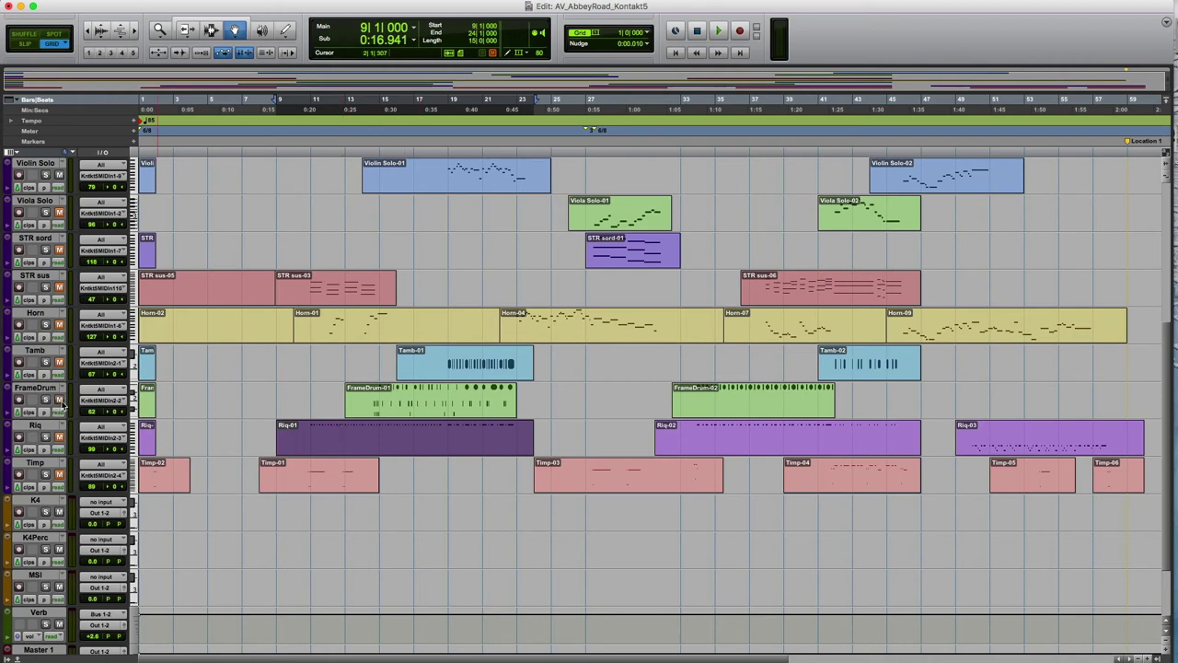
- Audition the arrangement with the Tamb, FrameDrum and Riq percussion from bar 15, and stop playback
click(373, 133)
key(space)
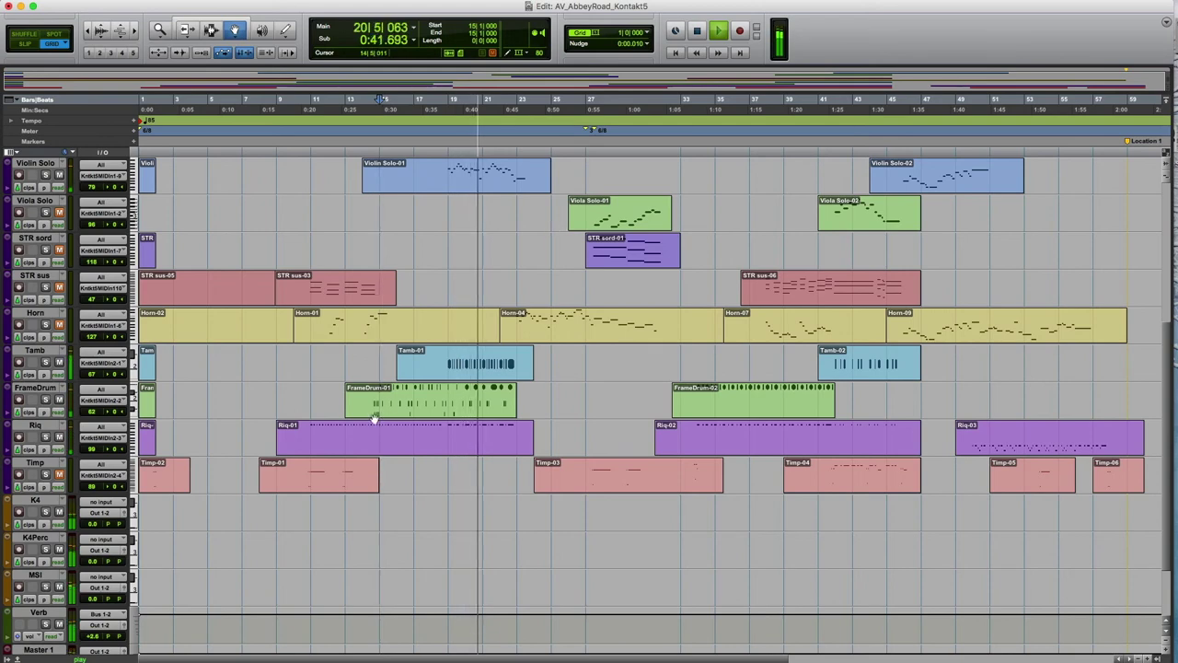
scroll(742, 239, up, 6)
scroll(742, 238, down, 1)
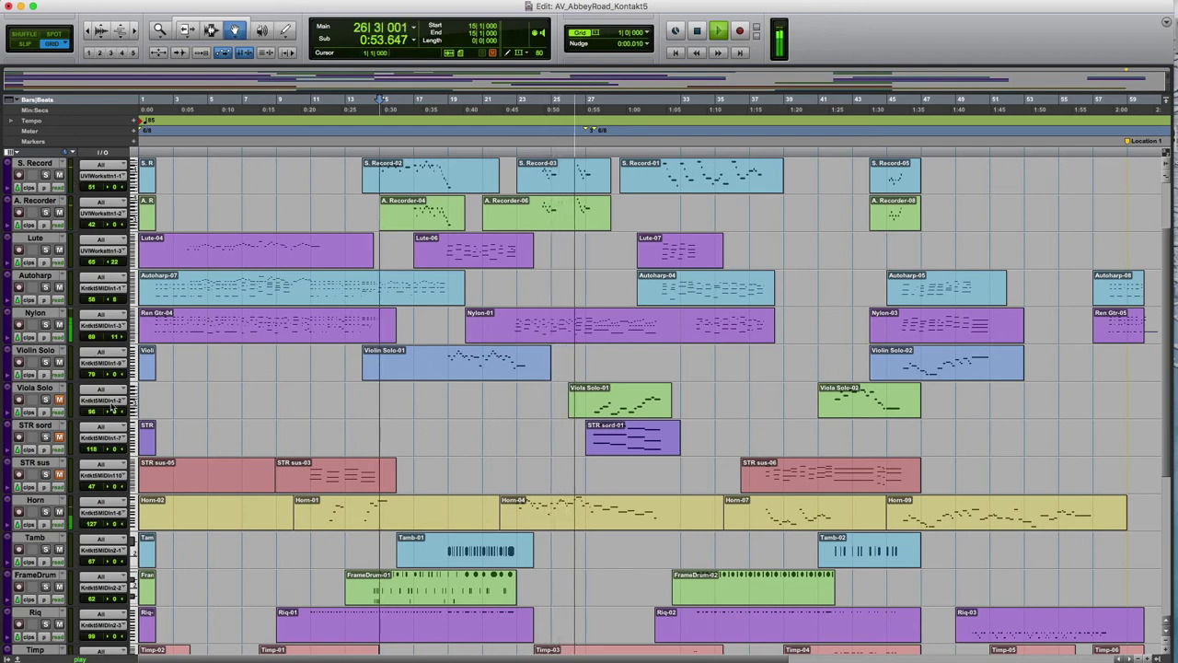
key(space)
- Select the Horn-04 clip, inspect the 08 Horn Solo True Legato instrument's expanded CineBrass interface in Kontakt, and close the window
click(546, 512)
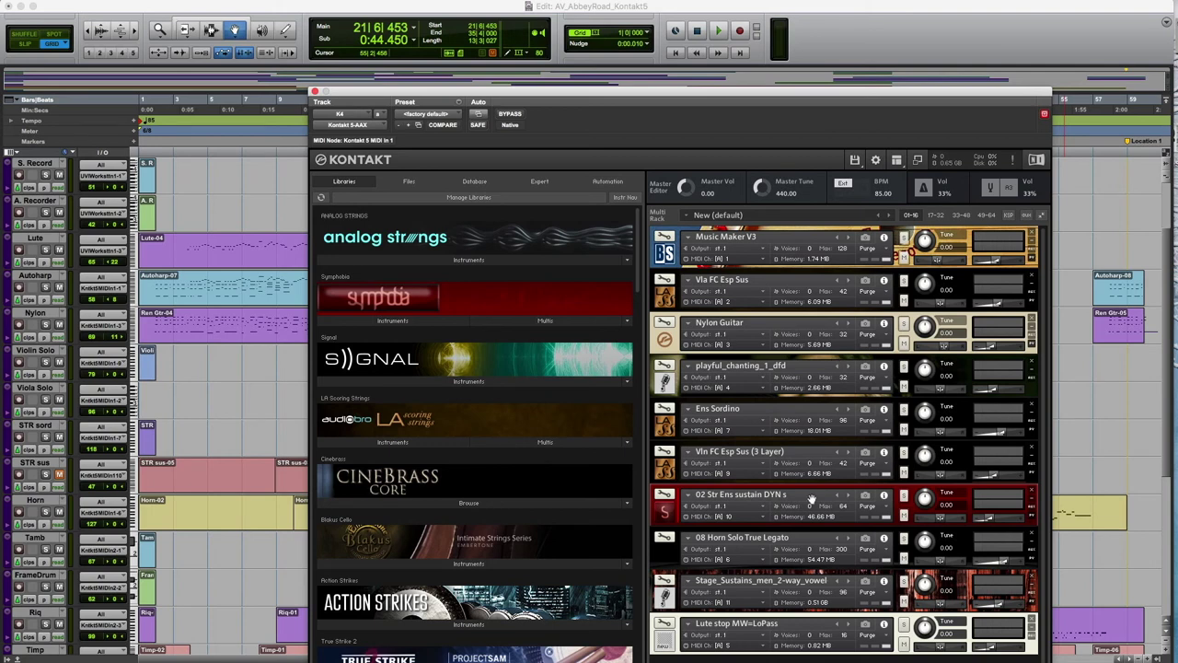
click(667, 550)
scroll(807, 581, down, 2)
scroll(807, 585, down, 1)
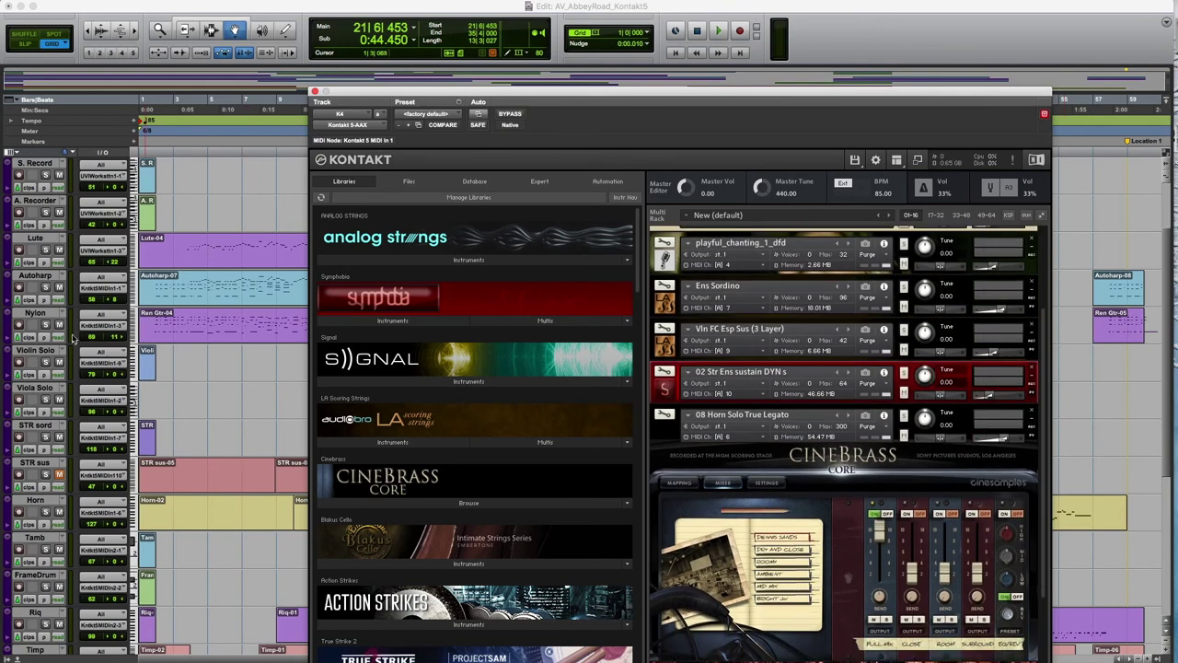
click(240, 419)
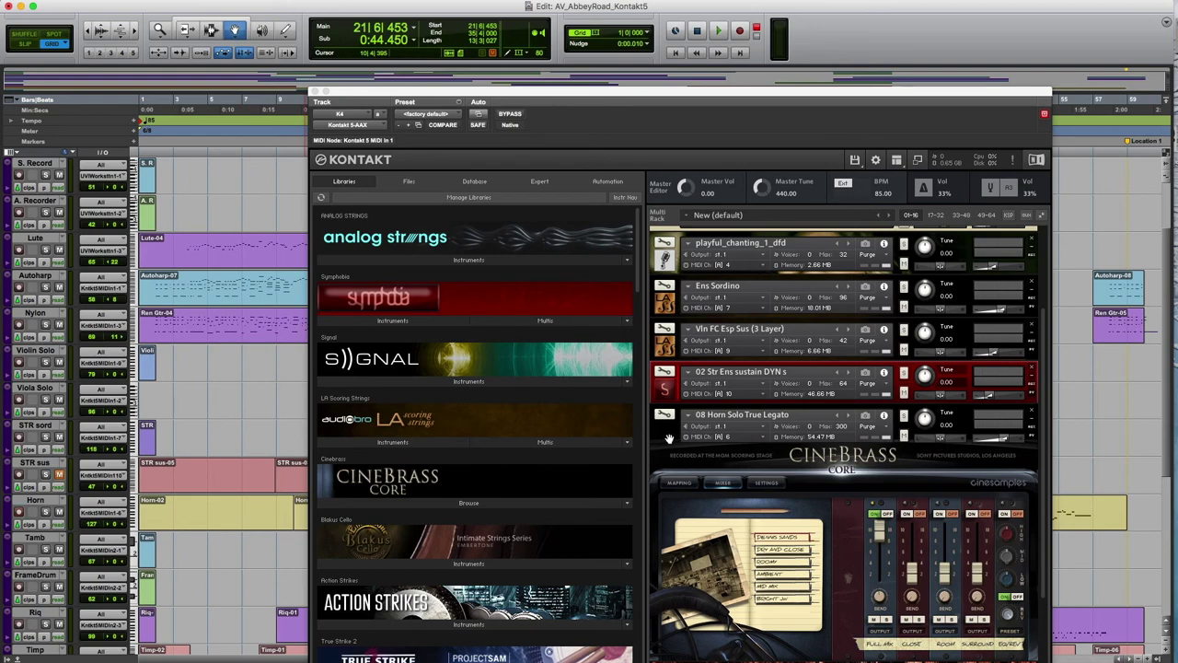
click(343, 93)
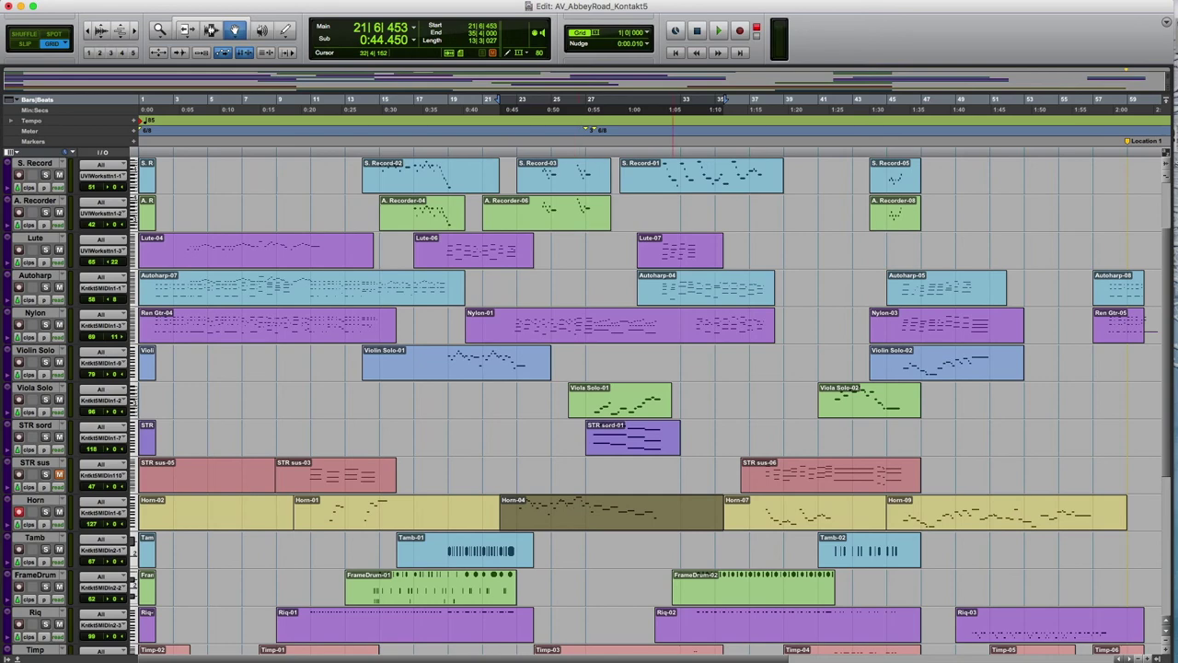
- Audition the arrangement from bar 32, where the Lute-07, Autoharp-04 and Horn-04 clips play together
scroll(574, 149, right, 3)
scroll(574, 149, down, 1)
click(571, 149)
key(shift+r)
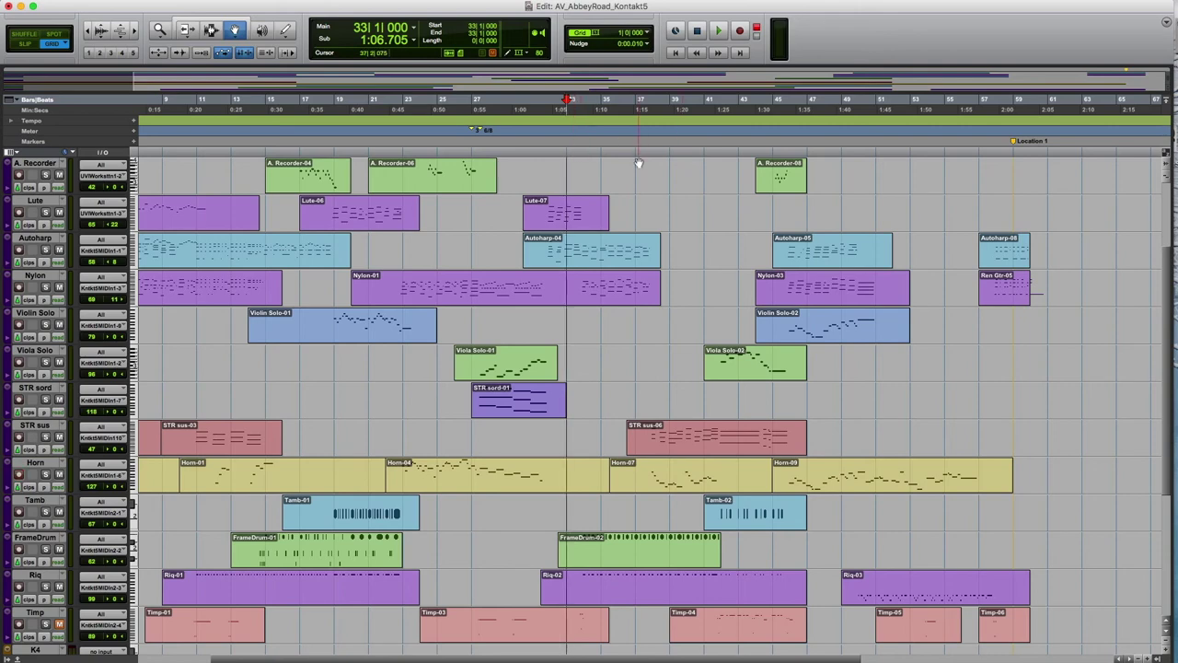
key(space)
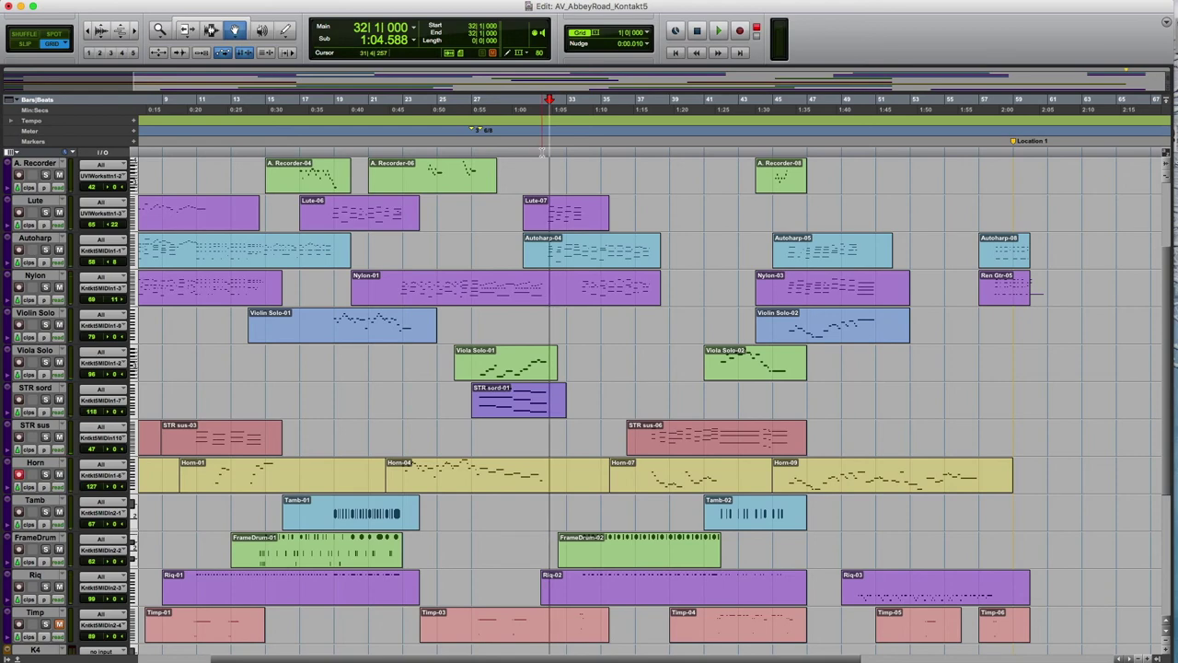
key(space)
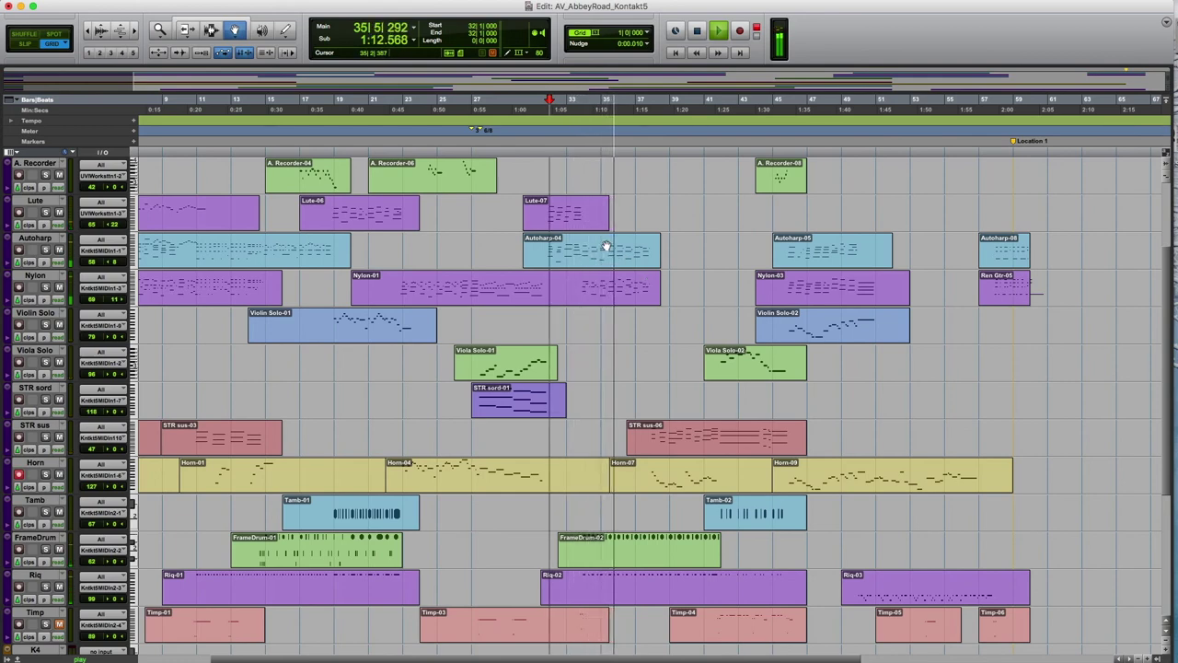
- Review the tracks during playback, audition the arrangement again from bar 42, and stop playback
scroll(684, 282, down, 3)
scroll(690, 282, up, 3)
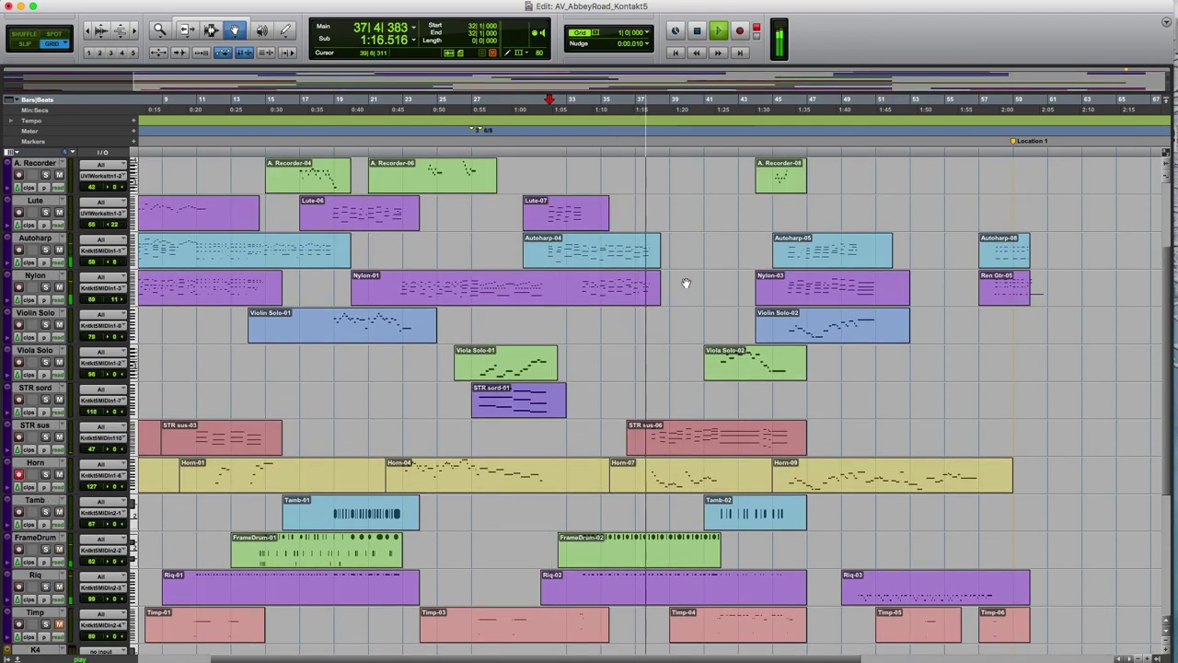
scroll(685, 283, up, 2)
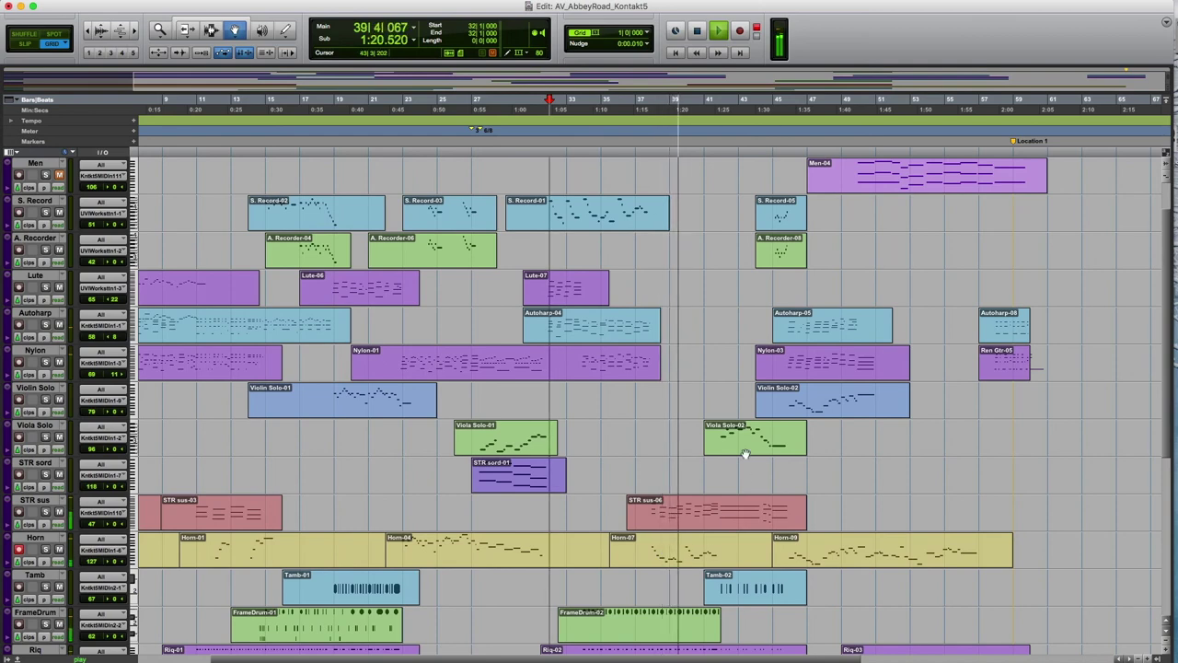
key(space)
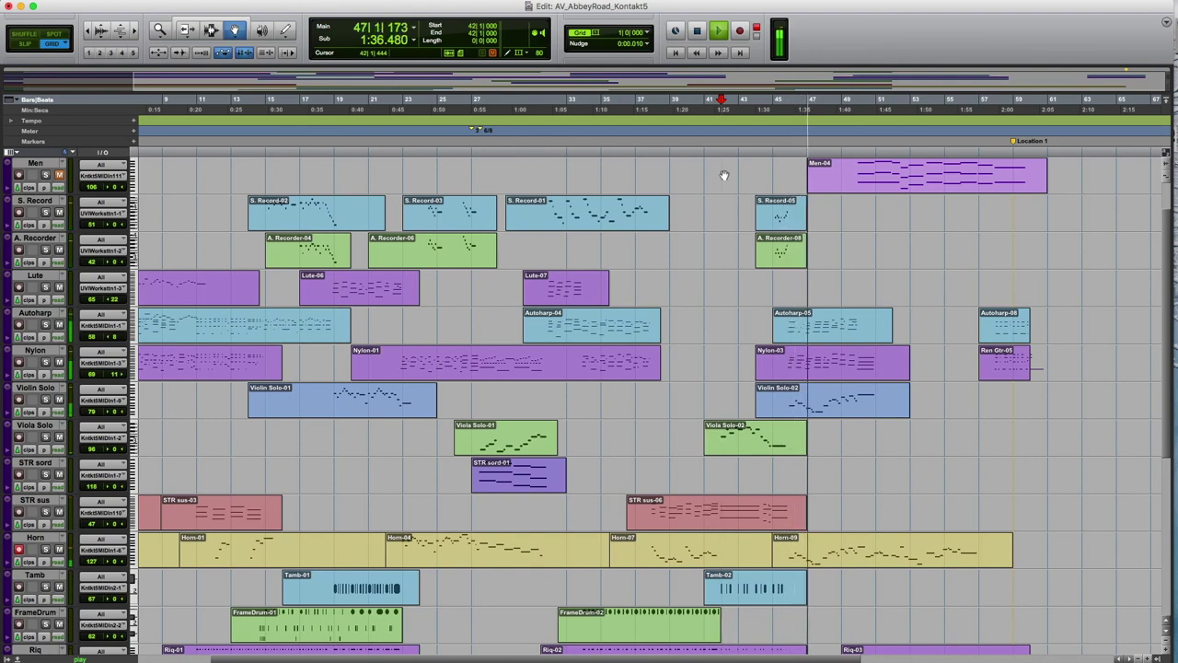
key(space)
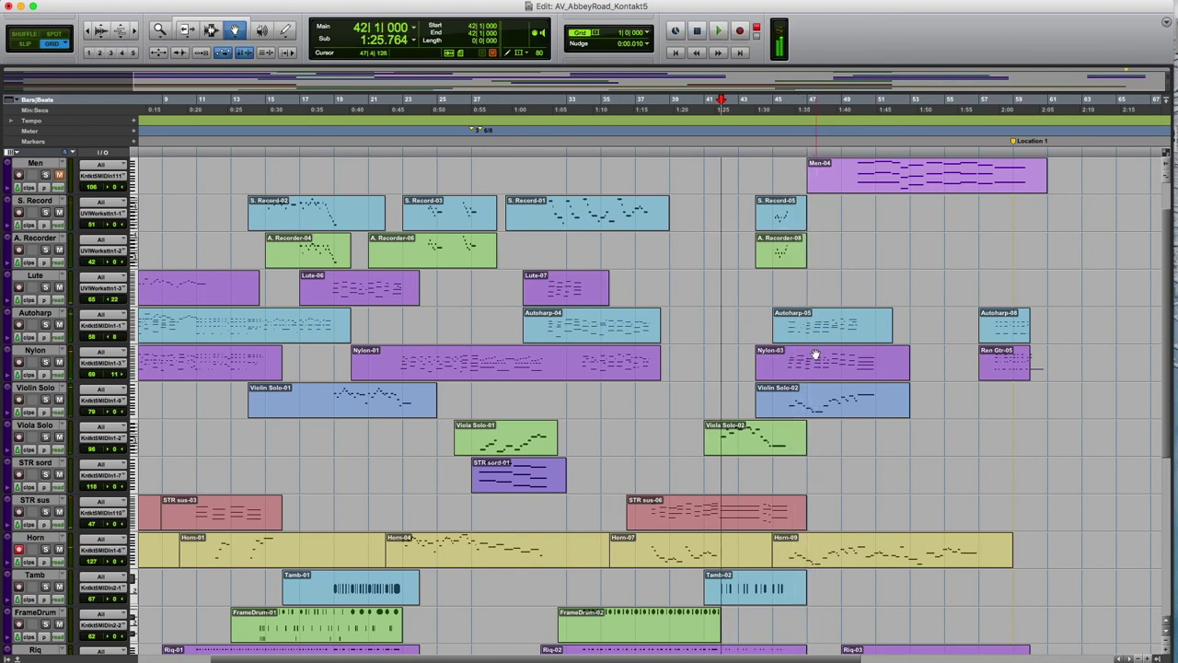
- Inspect the notes of the Nylon-03 clip in the MIDI Editor and close the editor
click(815, 355)
double_click(824, 359)
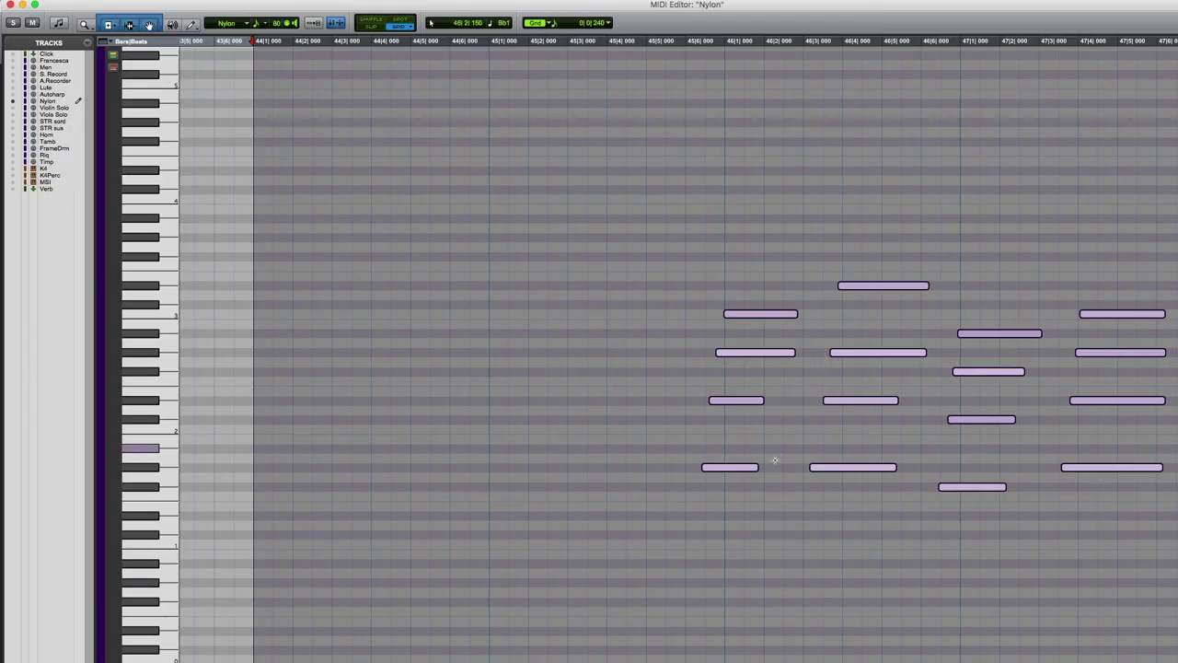
click(11, 6)
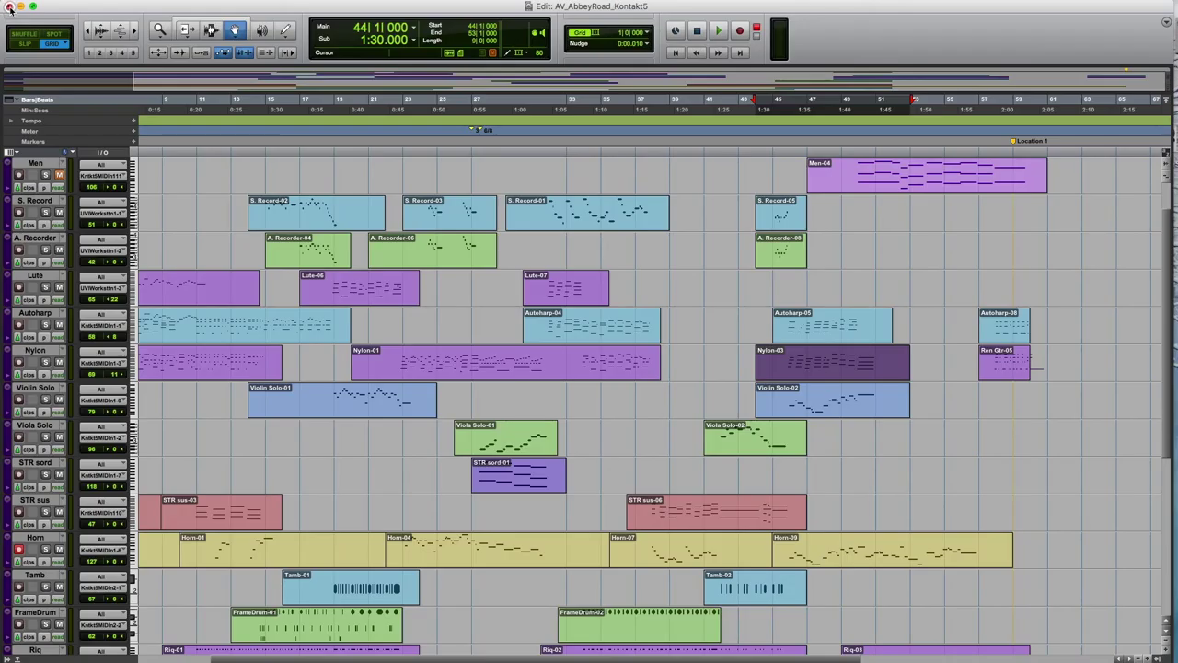
- Play the arrangement from bar 50 and unmute the Men track during playback
click(778, 153)
click(857, 153)
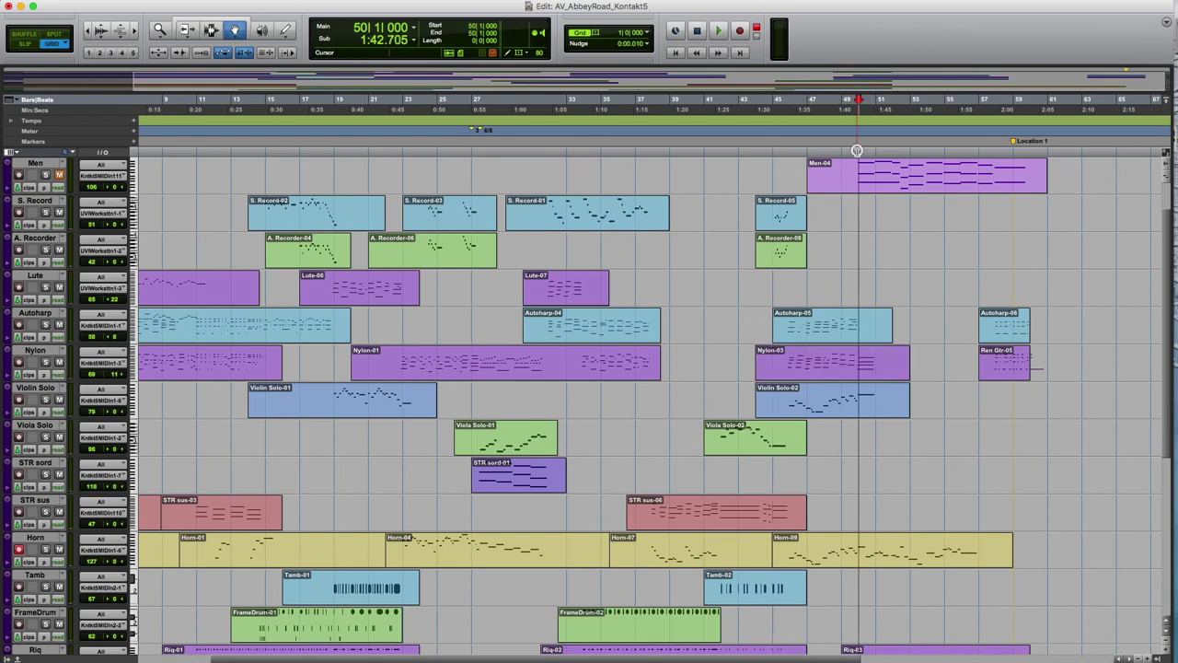
key(space)
scroll(1114, 255, up, 1)
click(59, 227)
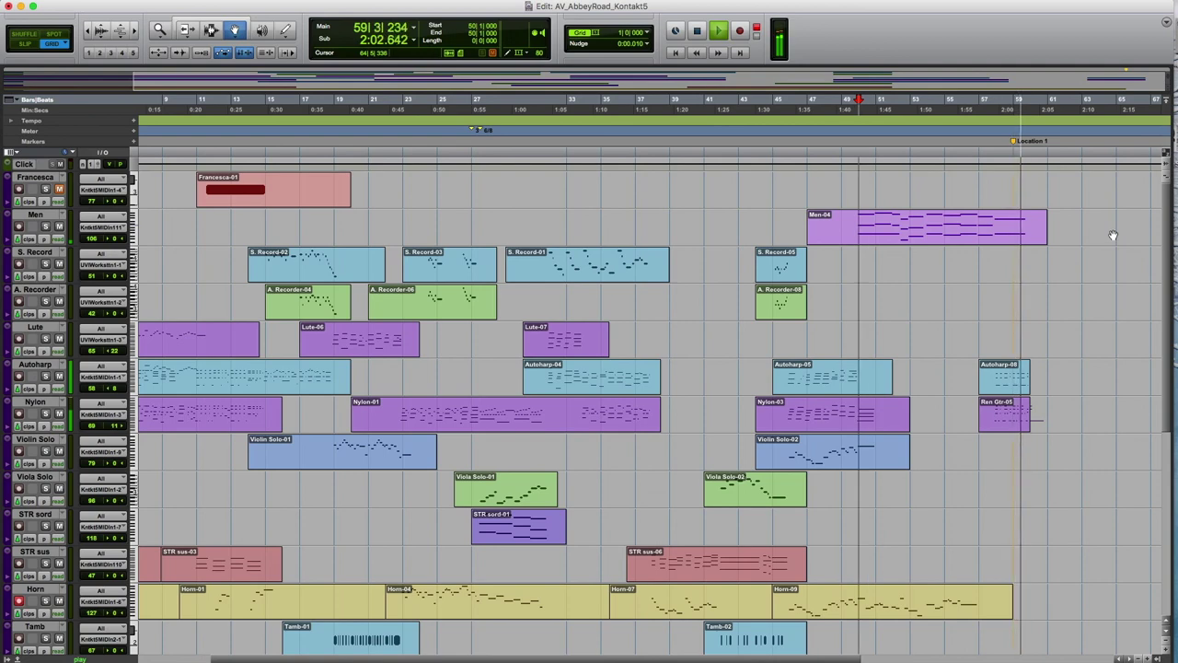
- Stop playback, return to the start of the session, and place the playback position at bar 3
key(space)
key(Return)
click(173, 147)
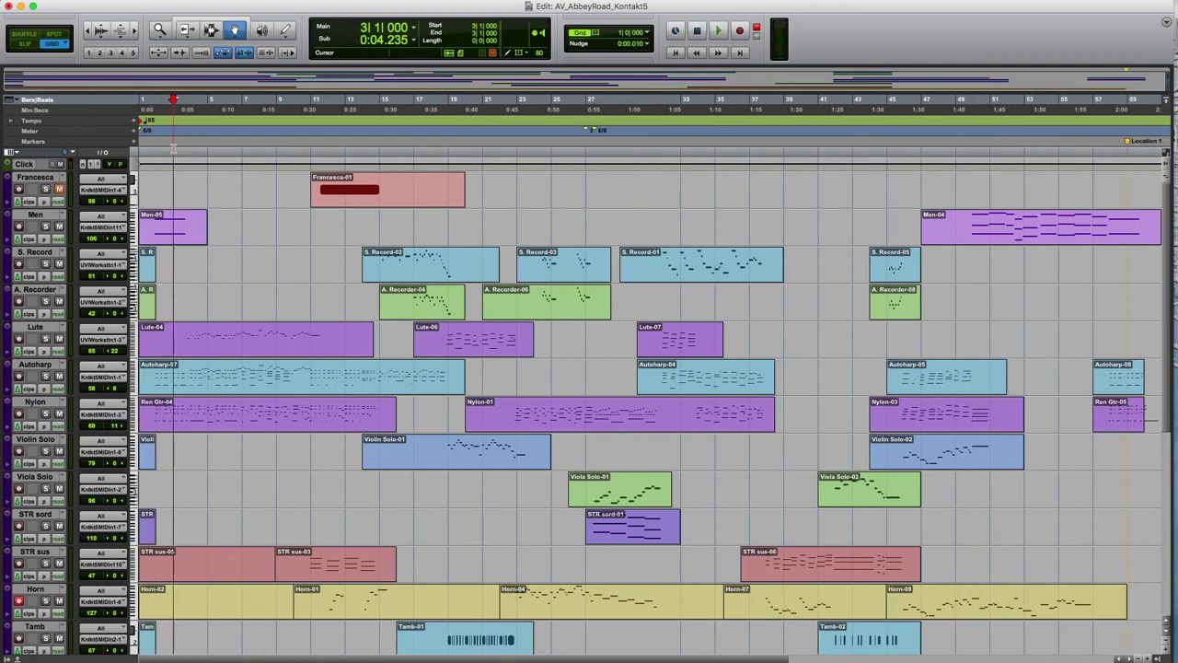